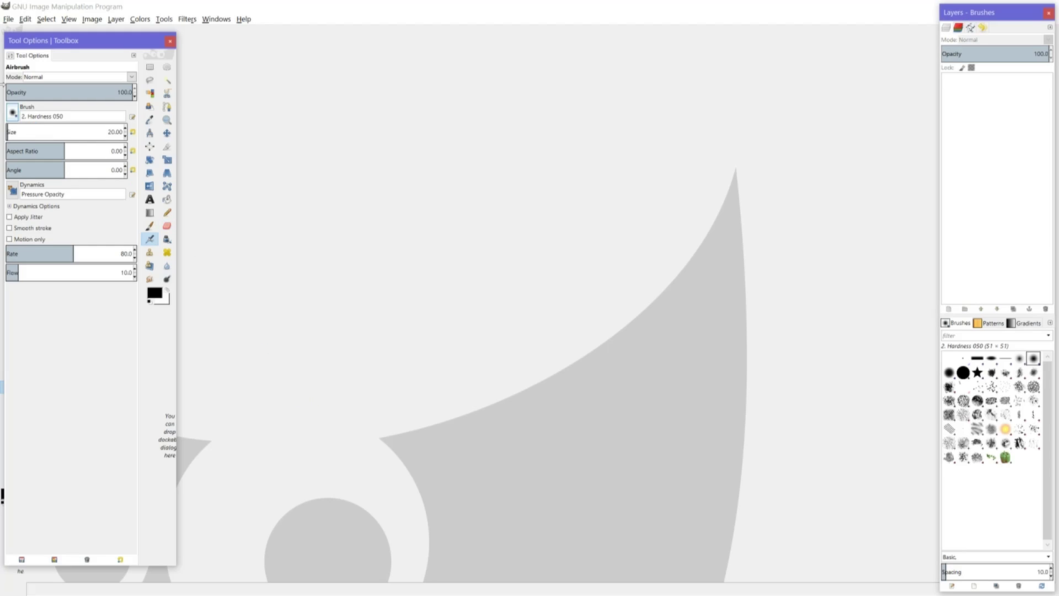
Step: Open New Image.jpg, the 831×377 stage-curtain photo, from the Data (D:) drive
{"action": "left_click", "coordinate": [9, 20]}
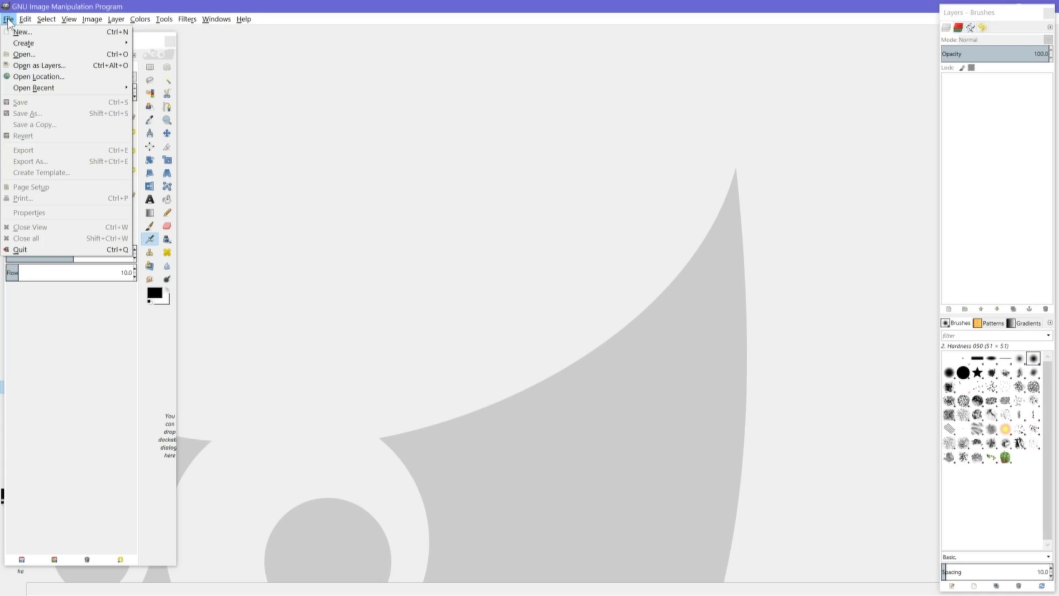
{"action": "left_click", "coordinate": [29, 56]}
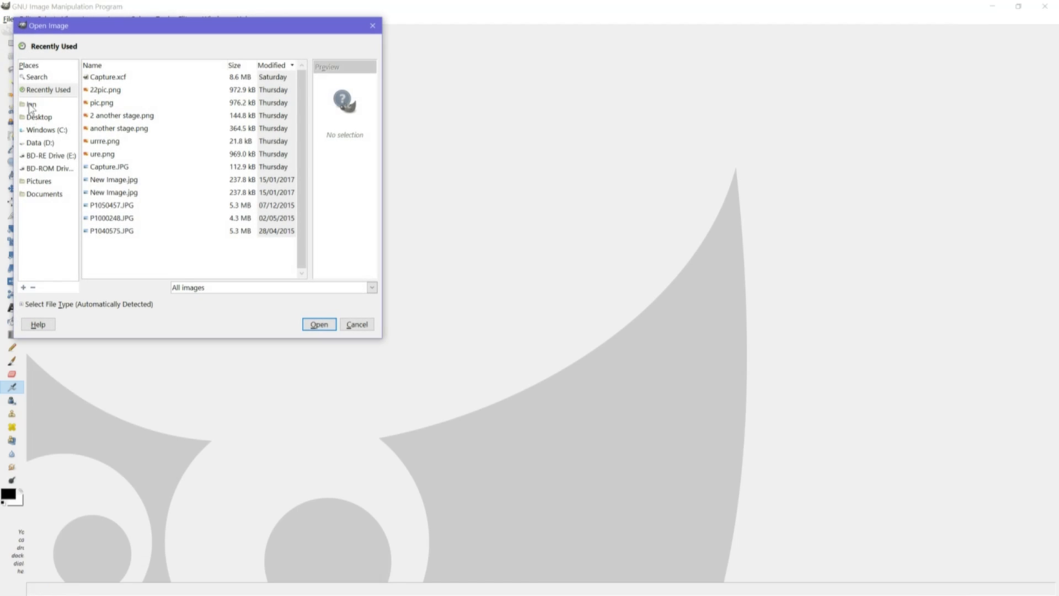
{"action": "left_click", "coordinate": [39, 145]}
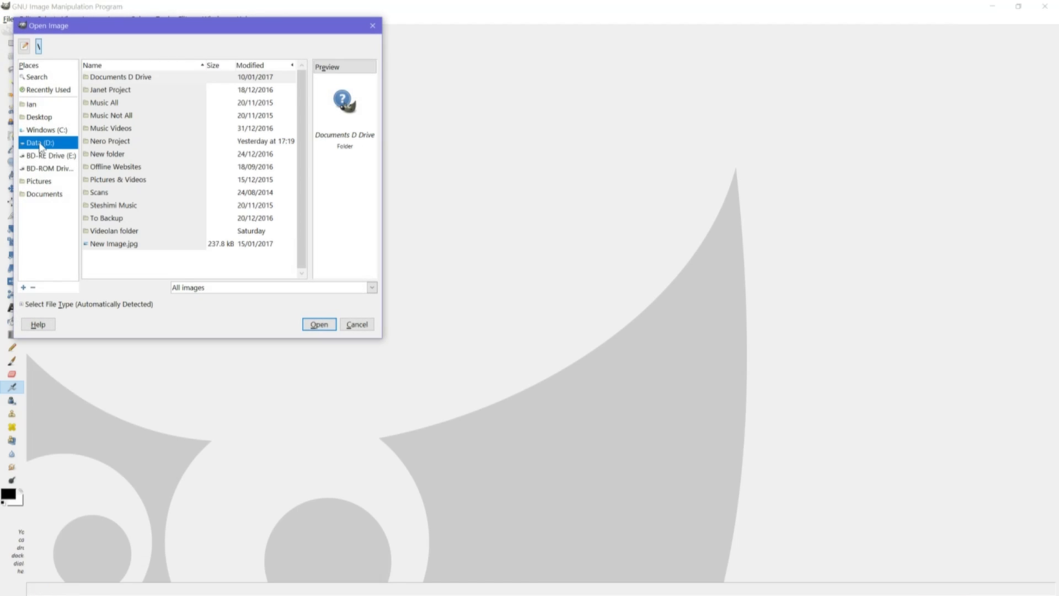
{"action": "left_click", "coordinate": [113, 246]}
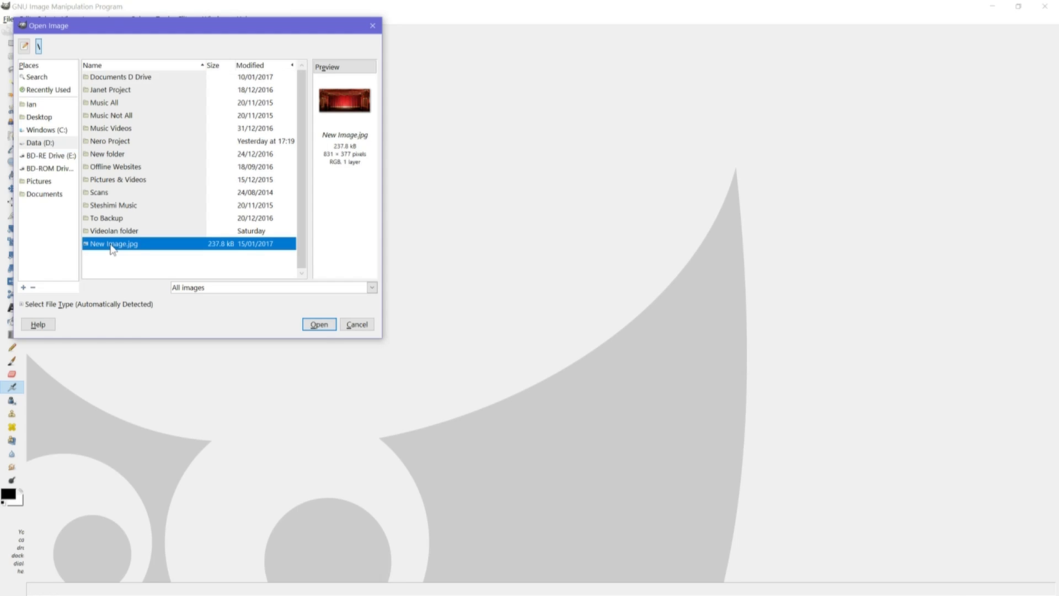
{"action": "left_click", "coordinate": [313, 326]}
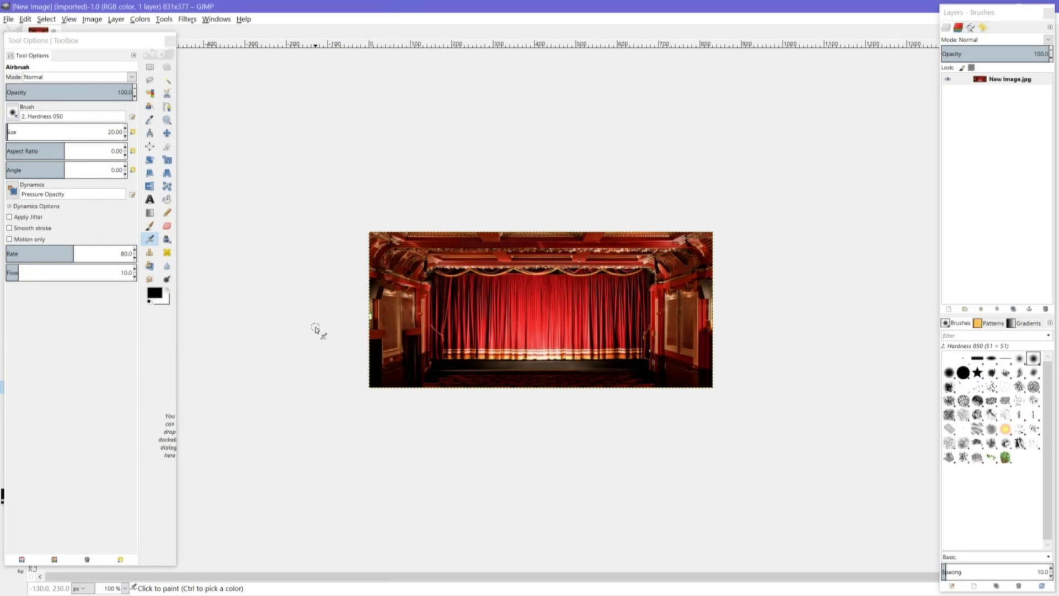
Step: Zoom the image to 200% and switch to the Free Select tool
{"action": "left_click", "coordinate": [125, 588]}
{"action": "left_click", "coordinate": [126, 588]}
{"action": "left_click", "coordinate": [126, 588]}
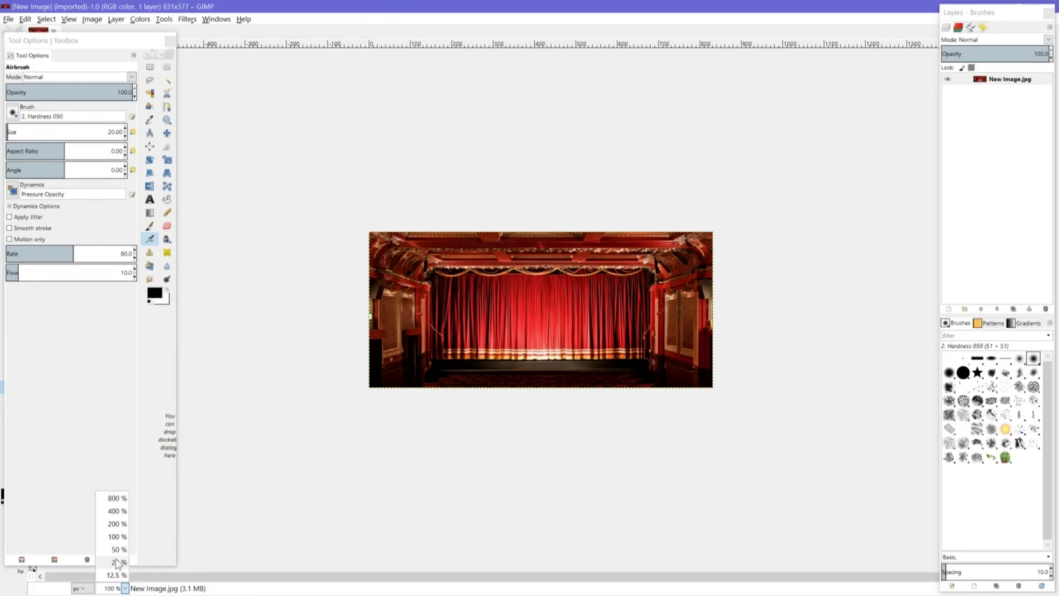
{"action": "left_click", "coordinate": [116, 524]}
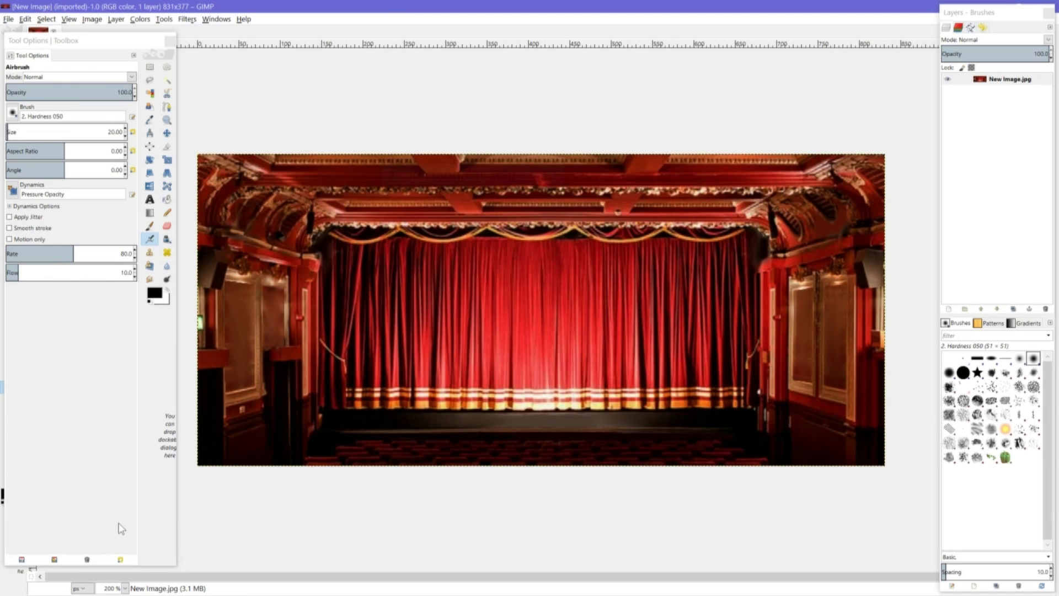
{"action": "left_click", "coordinate": [150, 82]}
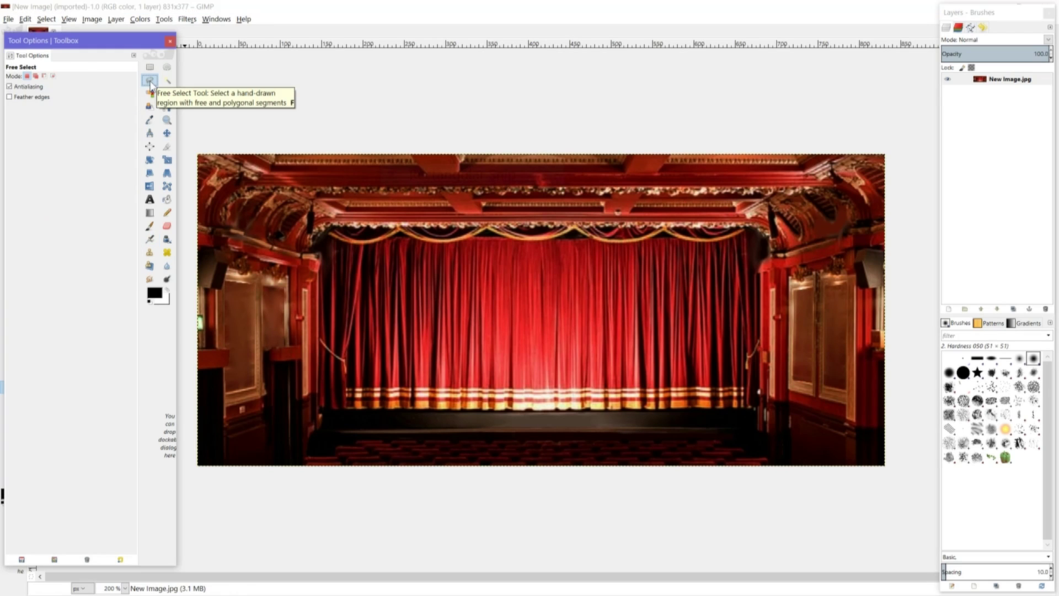
Step: Trace the curtain from its bottom-left corner across the bottom and up the right edge
{"action": "left_click", "coordinate": [346, 410]}
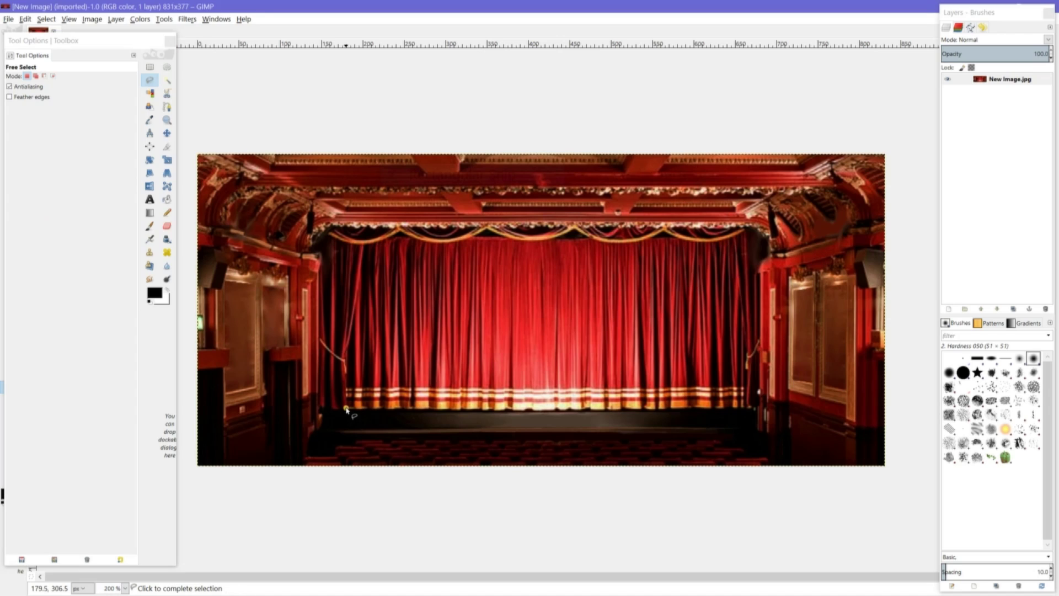
{"action": "left_click", "coordinate": [749, 408]}
{"action": "left_click", "coordinate": [747, 402]}
{"action": "left_click", "coordinate": [747, 390]}
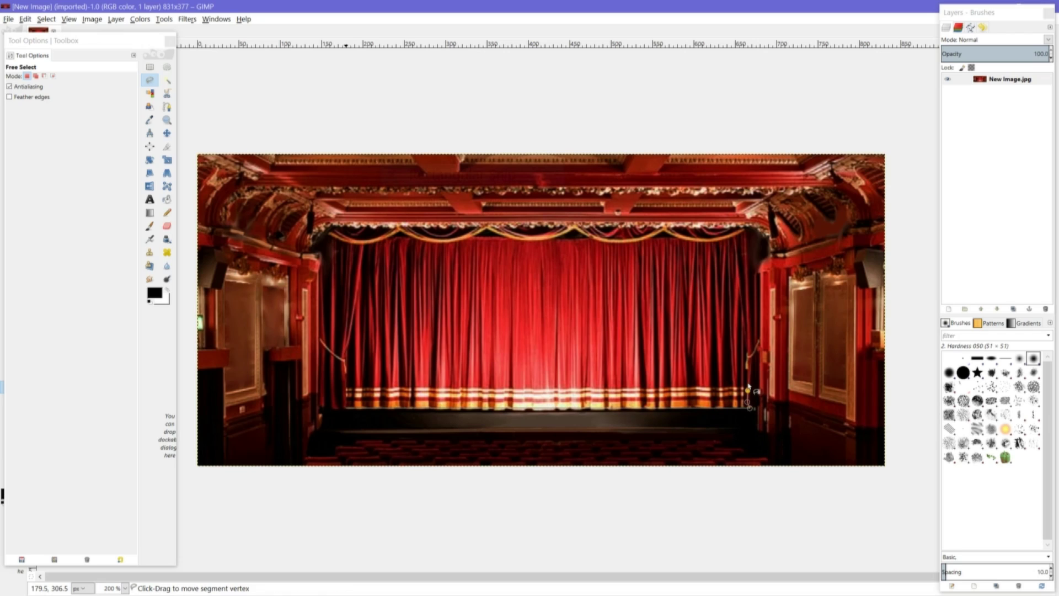
{"action": "left_click", "coordinate": [749, 374]}
{"action": "left_click", "coordinate": [746, 360]}
{"action": "left_click", "coordinate": [747, 349]}
{"action": "left_click", "coordinate": [747, 333]}
{"action": "left_click", "coordinate": [740, 295]}
{"action": "left_click", "coordinate": [738, 268]}
{"action": "left_click", "coordinate": [734, 245]}
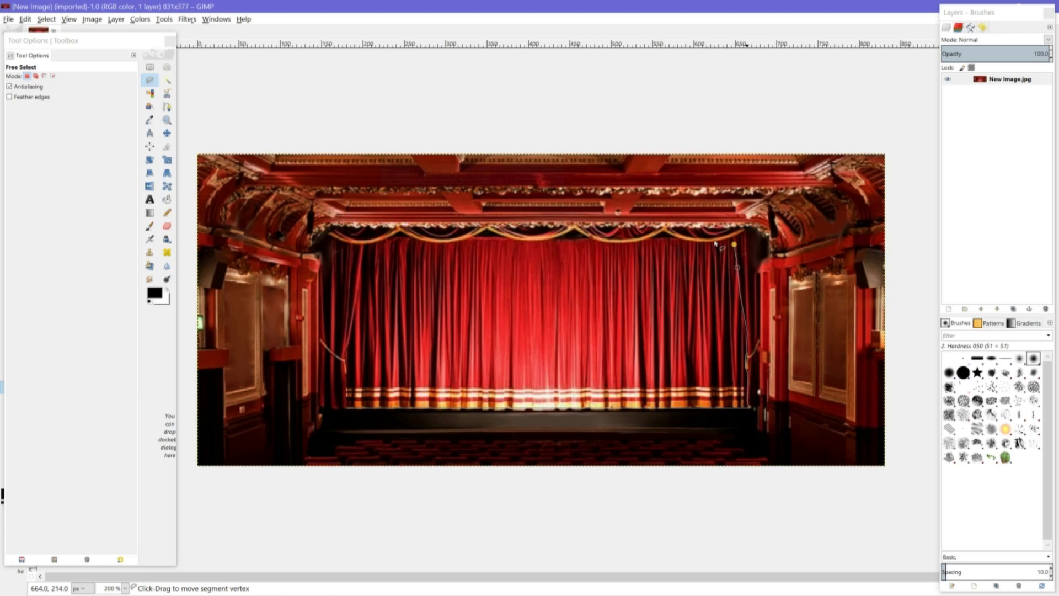
Step: Carry the outline across the top and down the left edge, closing it into a selection
{"action": "left_click", "coordinate": [363, 248]}
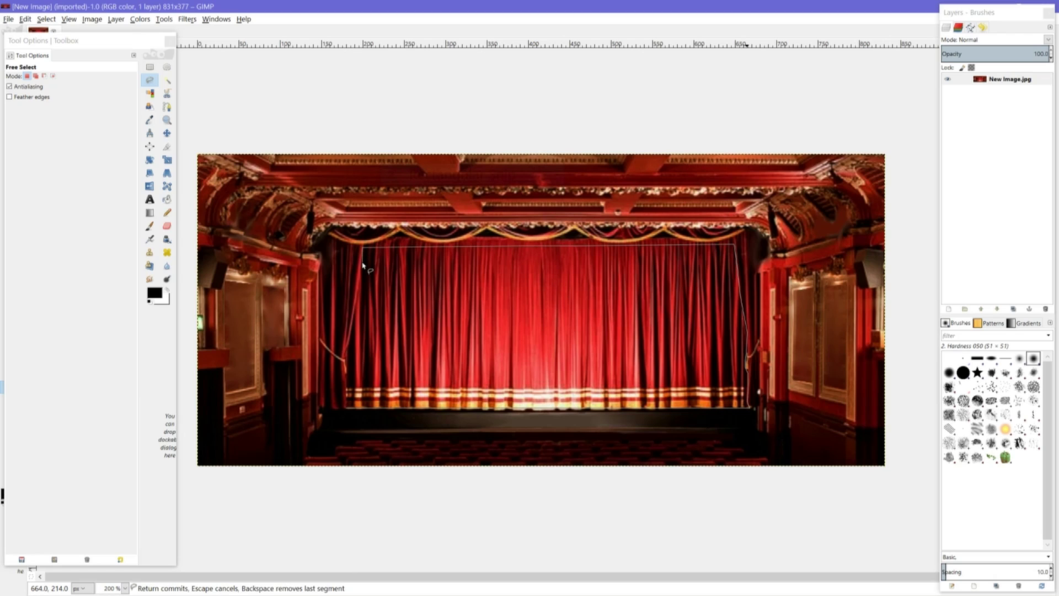
{"action": "left_click", "coordinate": [362, 263]}
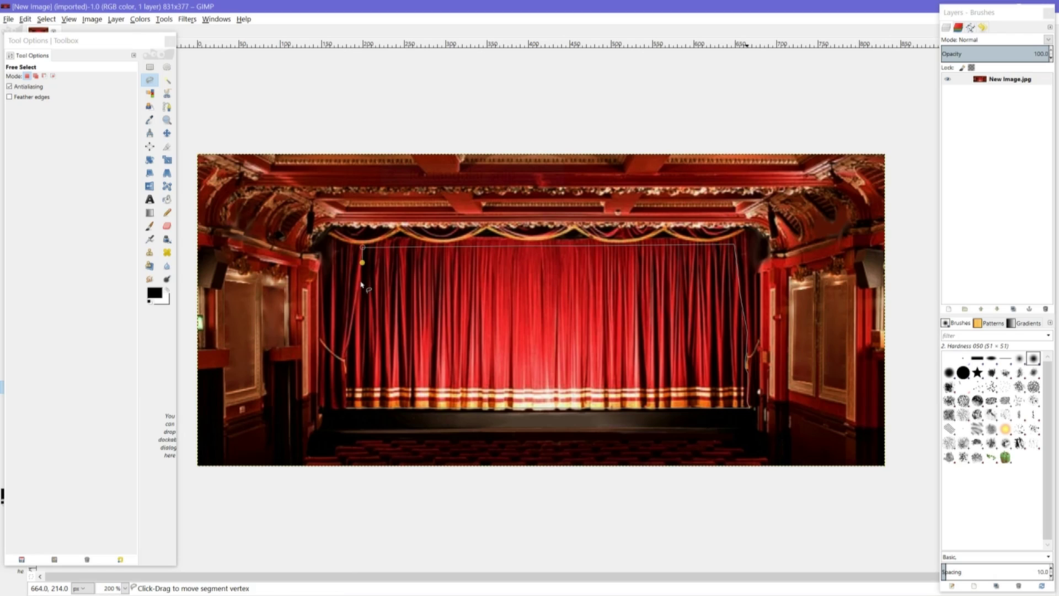
{"action": "left_click", "coordinate": [349, 334]}
{"action": "left_click", "coordinate": [347, 347]}
{"action": "left_click", "coordinate": [346, 355]}
{"action": "left_click", "coordinate": [346, 362]}
{"action": "left_click", "coordinate": [348, 373]}
{"action": "left_click", "coordinate": [346, 386]}
{"action": "left_click", "coordinate": [346, 397]}
{"action": "left_click", "coordinate": [346, 408]}
{"action": "key", "text": "Return"}
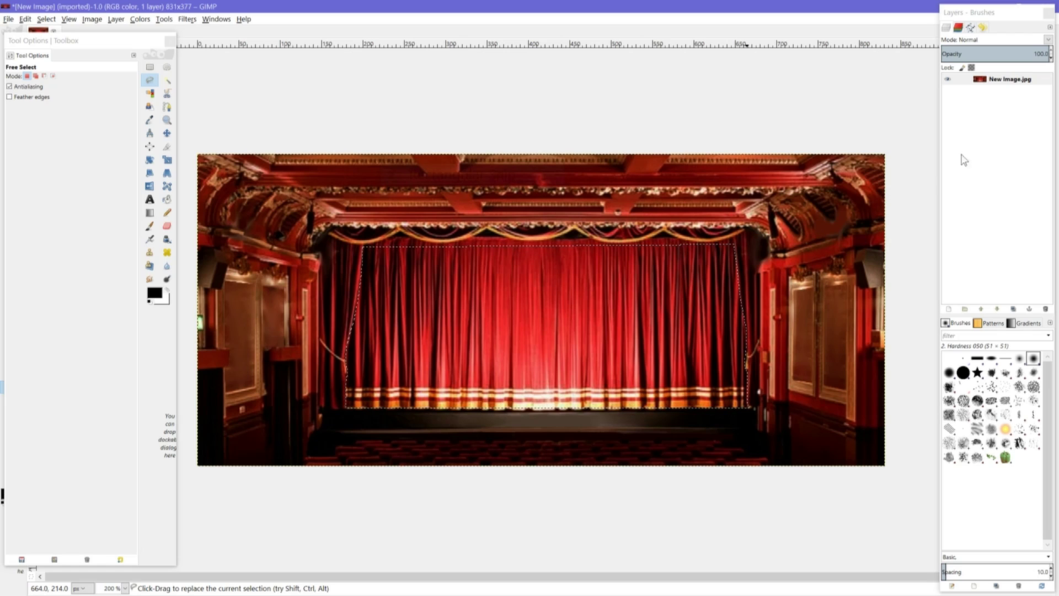
Step: Add an alpha channel to the New Image.jpg layer from its layer menu
{"action": "right_click", "coordinate": [1027, 83]}
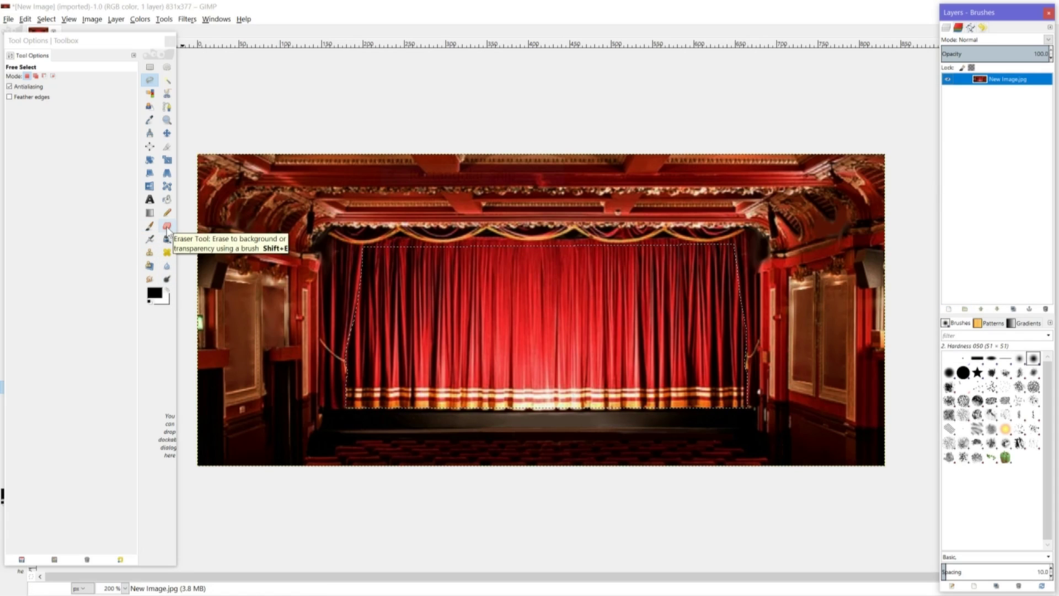
Step: Erase the curtain selection with a size-370 eraser using the Hardness 100 brush
{"action": "left_click", "coordinate": [166, 231]}
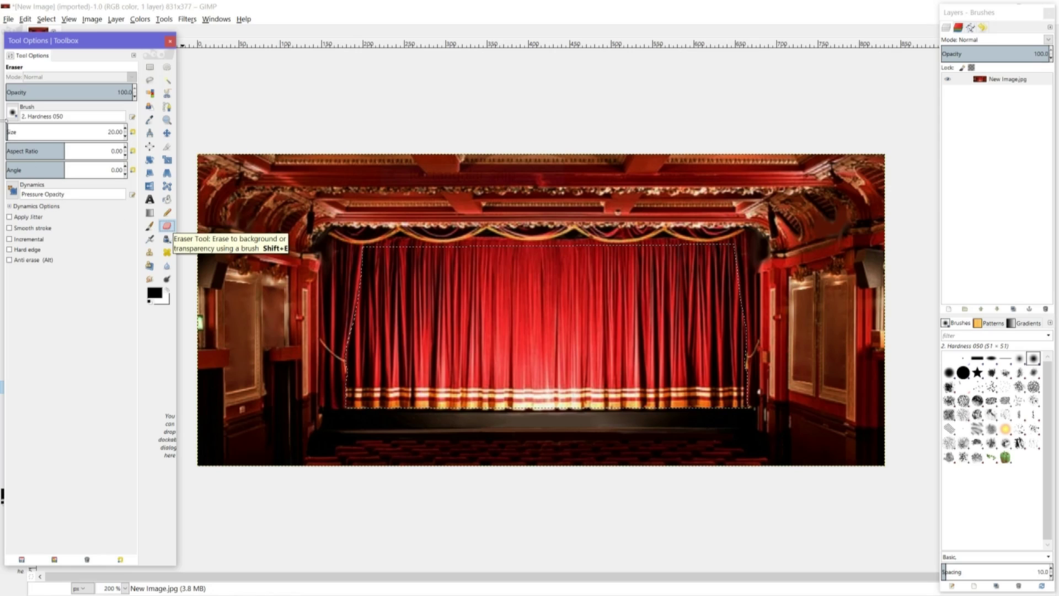
{"action": "left_click", "coordinate": [11, 134]}
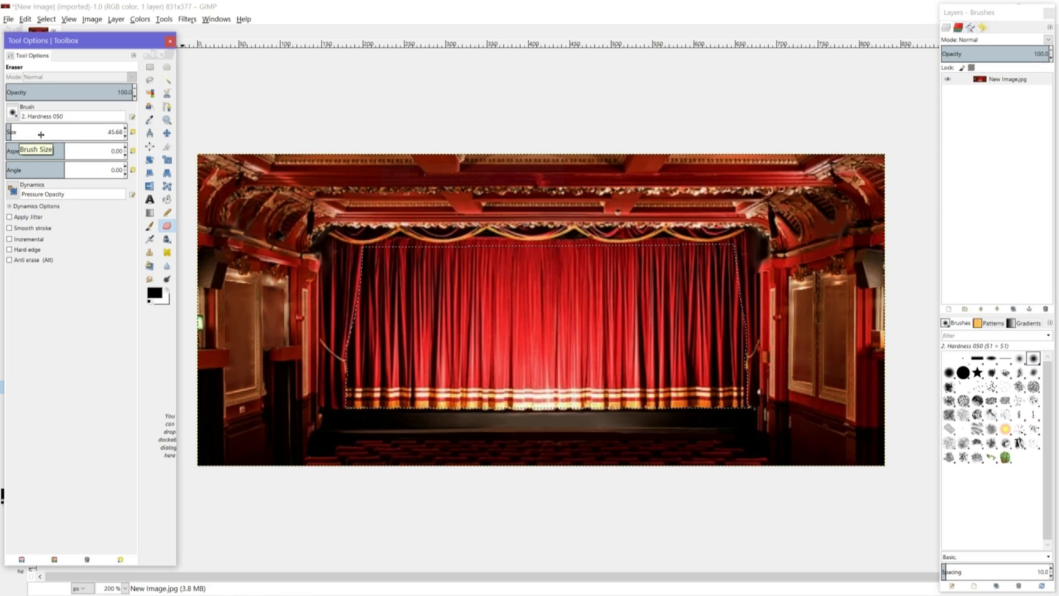
{"action": "left_click_drag", "start_coordinate": [11, 134], "coordinate": [49, 131]}
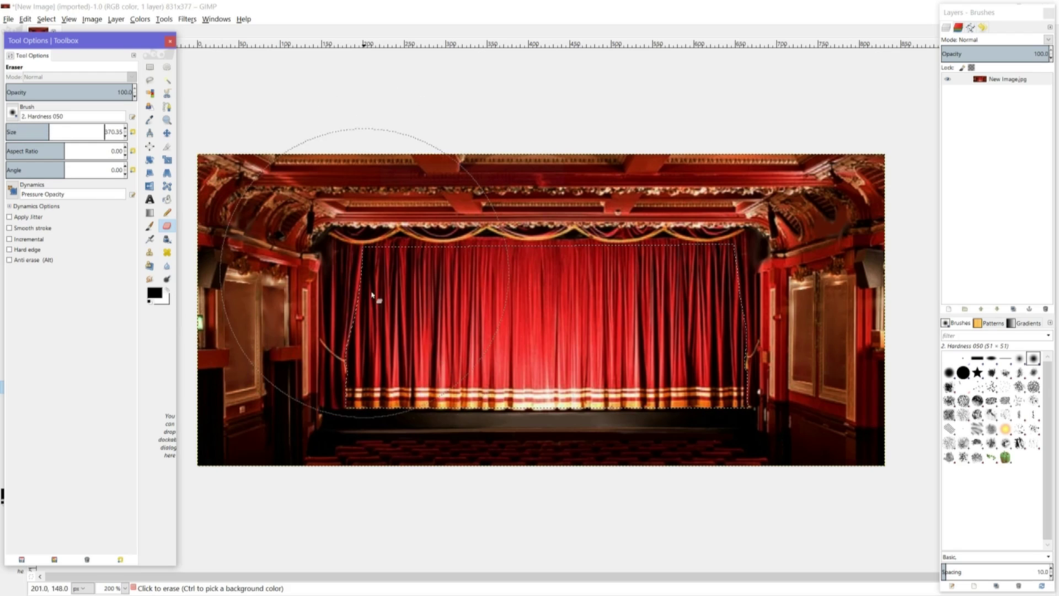
{"action": "left_click", "coordinate": [964, 374]}
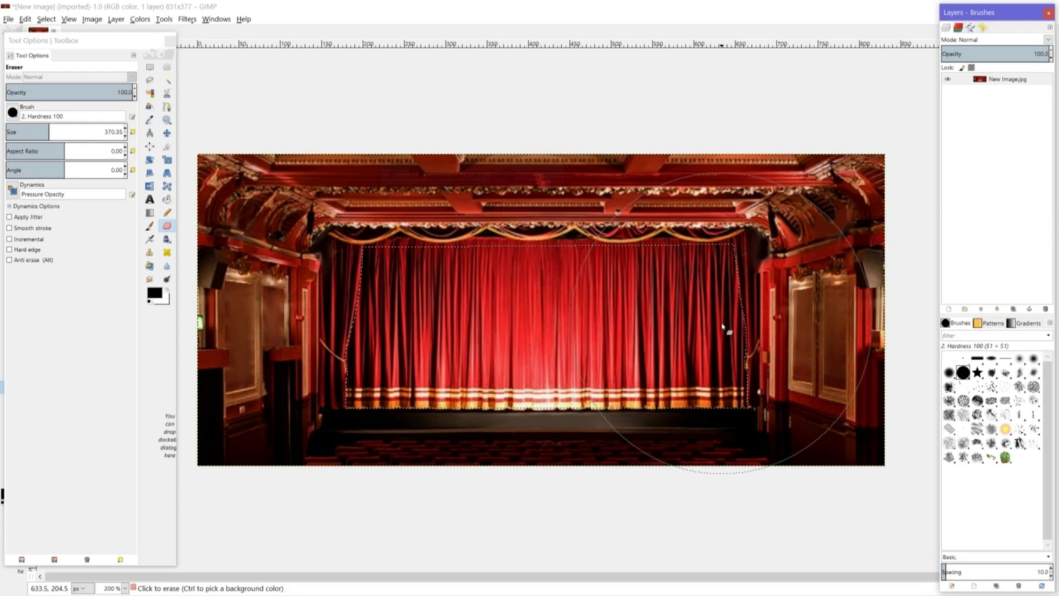
{"action": "mouse_move", "coordinate": [708, 317]}
{"action": "left_mouse_down"}
{"action": "mouse_move", "coordinate": [709, 331]}
{"action": "mouse_move", "coordinate": [372, 325]}
{"action": "left_mouse_up"}
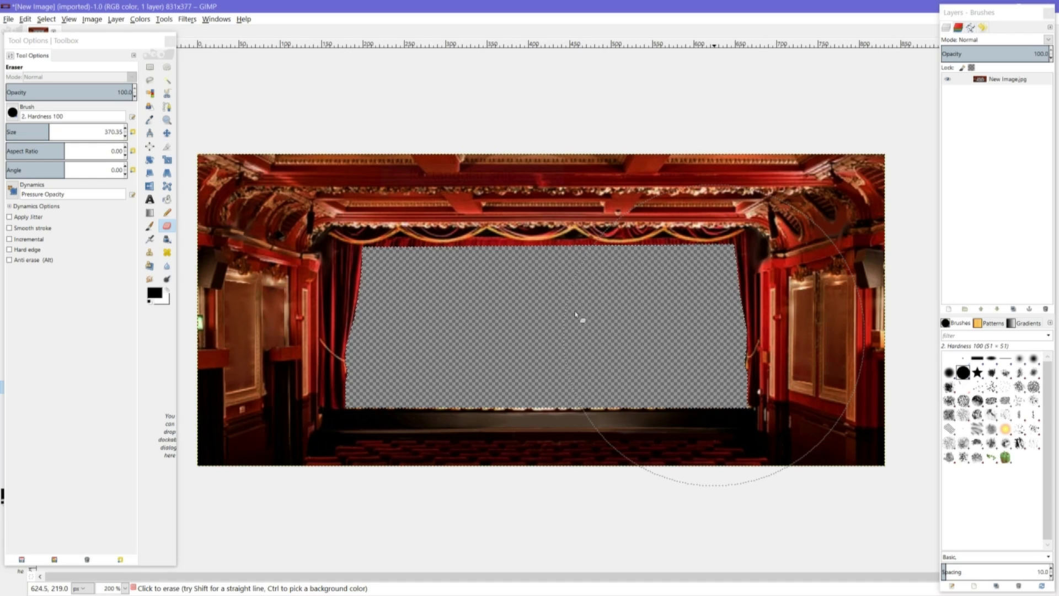
Step: In Export As, rename New Image.jpg to Test Image.png and confirm Export
{"action": "left_click", "coordinate": [9, 19]}
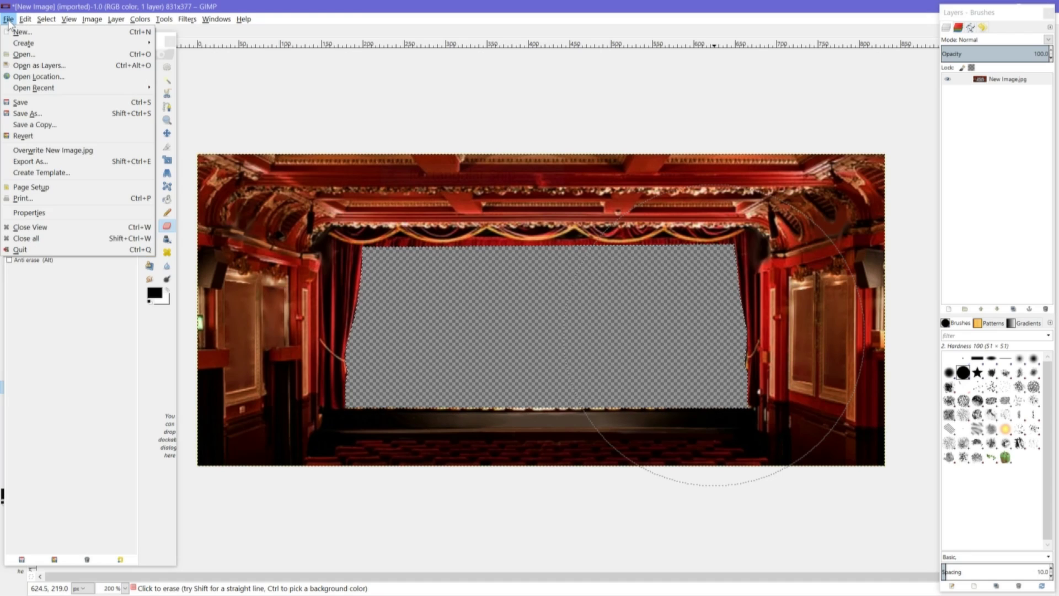
{"action": "left_click", "coordinate": [32, 161]}
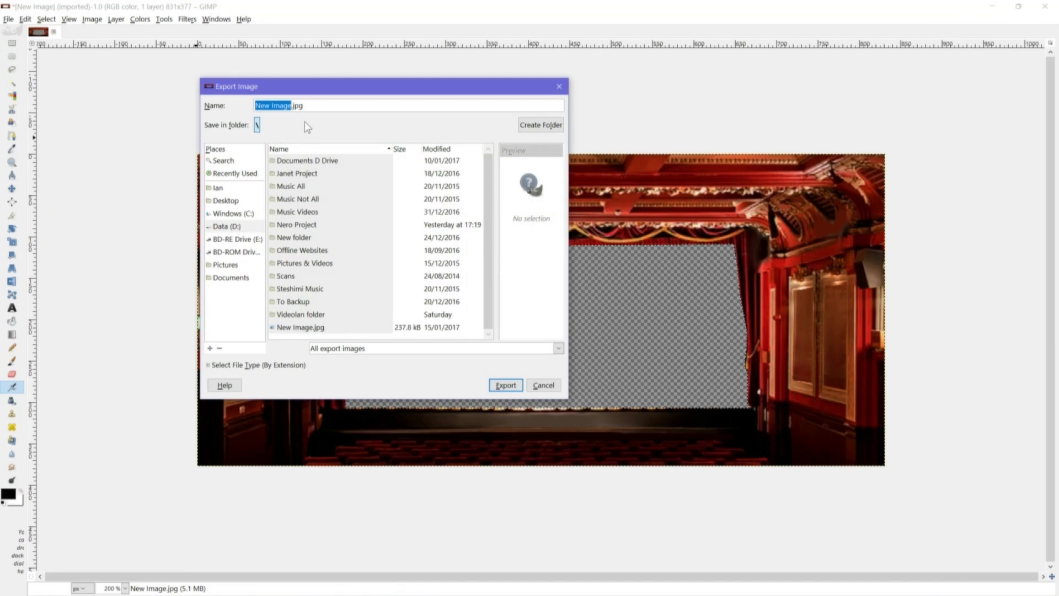
{"action": "left_click", "coordinate": [310, 107]}
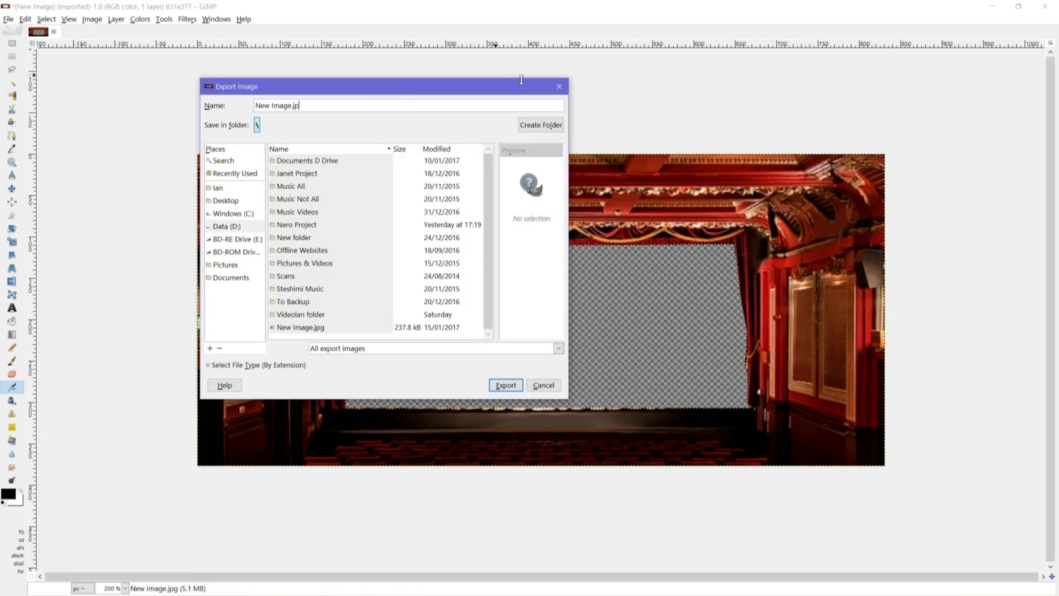
{"action": "key", "text": "BackSpace"}
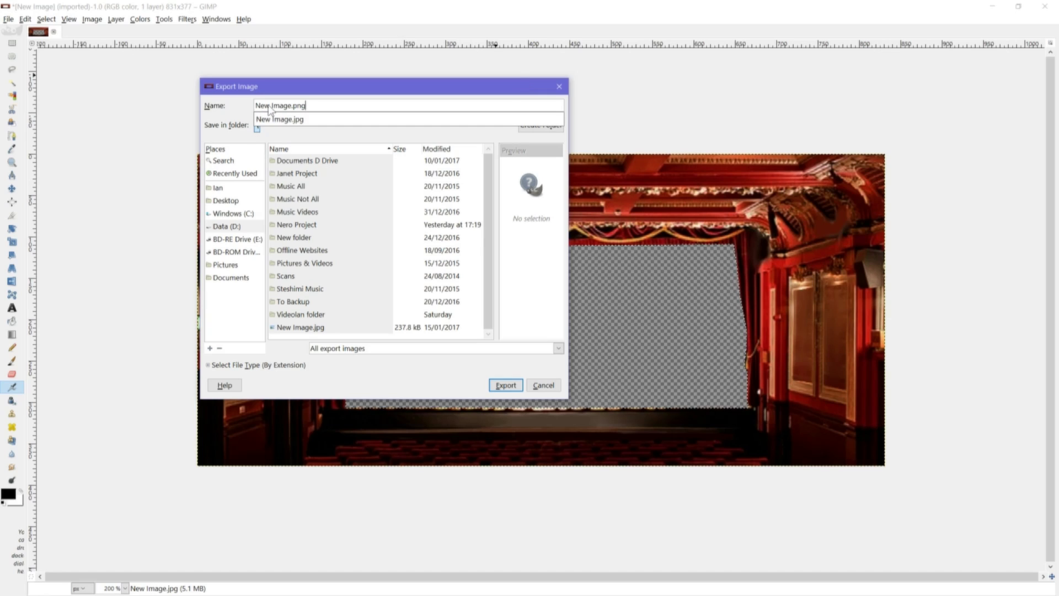
{"action": "key", "text": "Escape"}
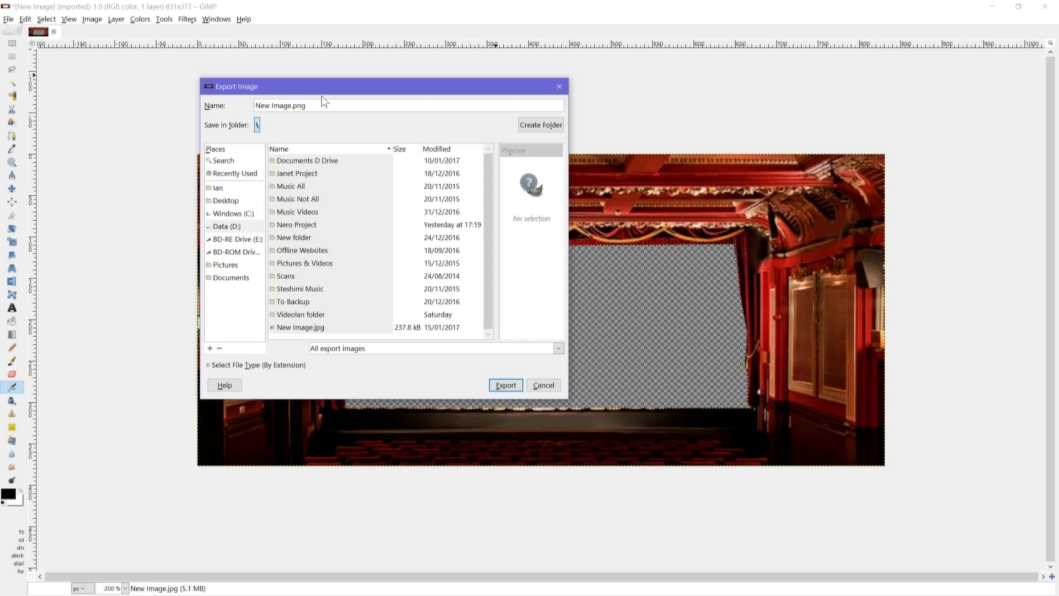
{"action": "key", "text": "BackSpace"}
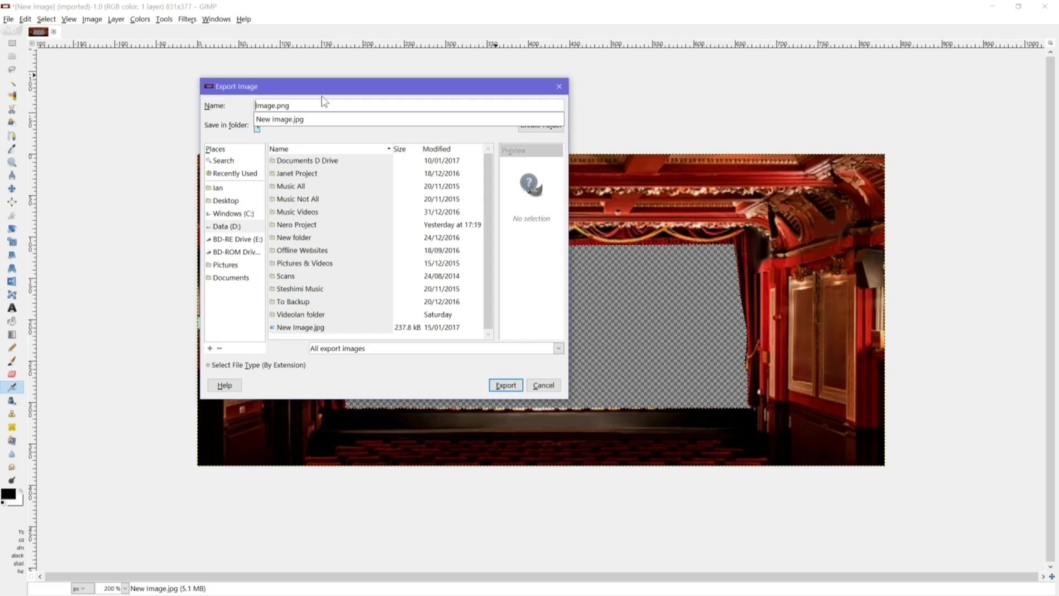
{"action": "type", "text": "Test"}
{"action": "left_click", "coordinate": [507, 387]}
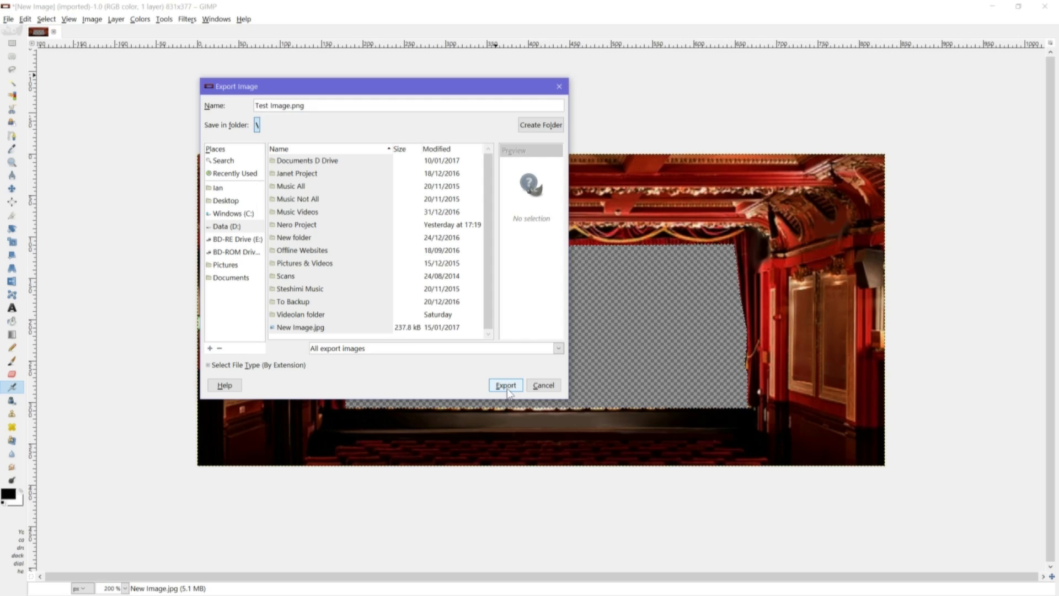
{"action": "left_click", "coordinate": [507, 386]}
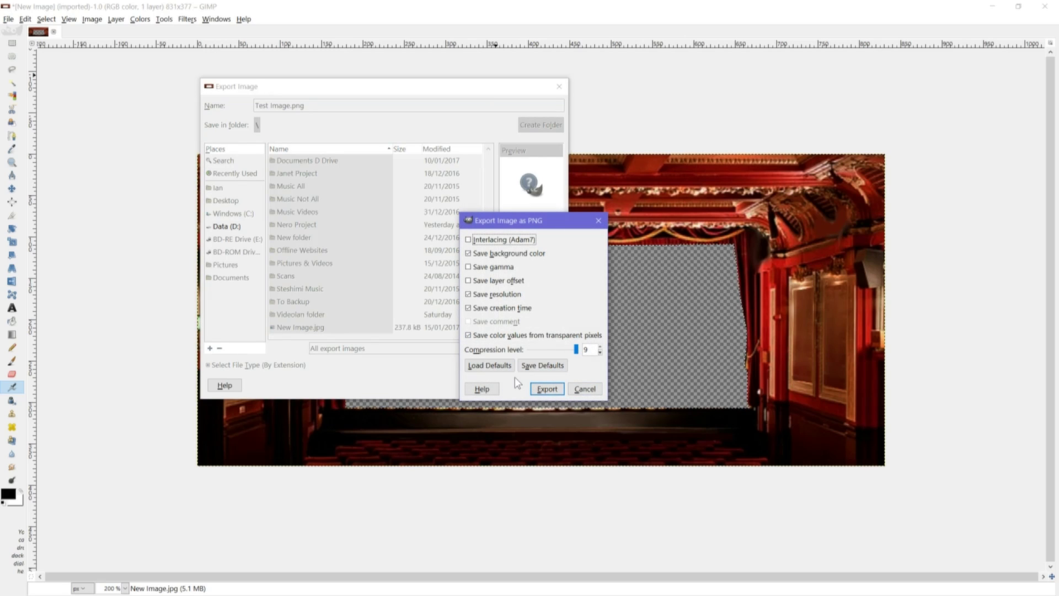
Step: Finish exporting Test Image.png, then undo the eraser to restore the red curtain
{"action": "left_click", "coordinate": [557, 393]}
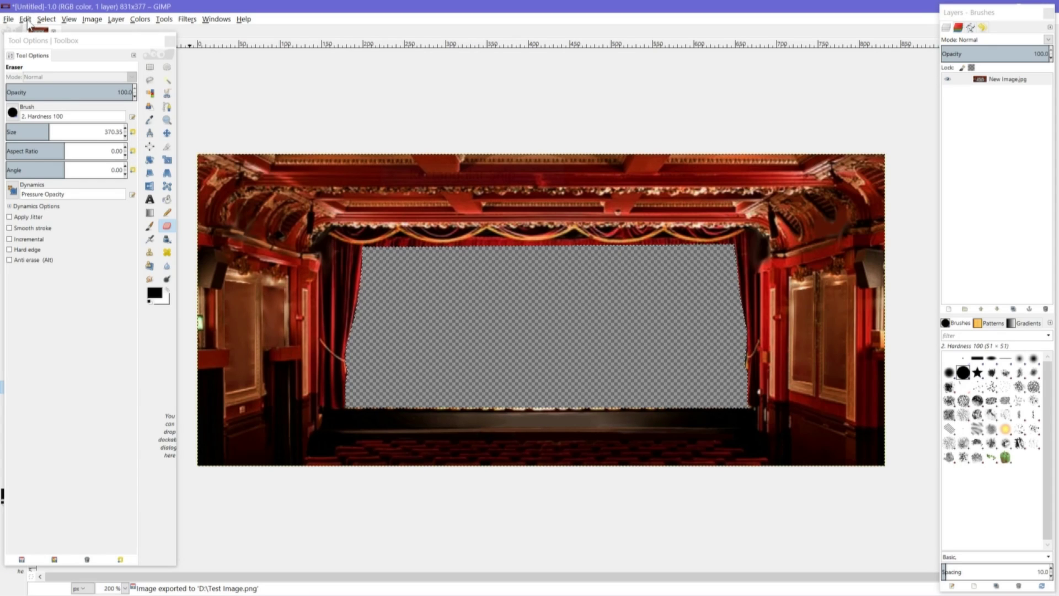
{"action": "left_click", "coordinate": [26, 19]}
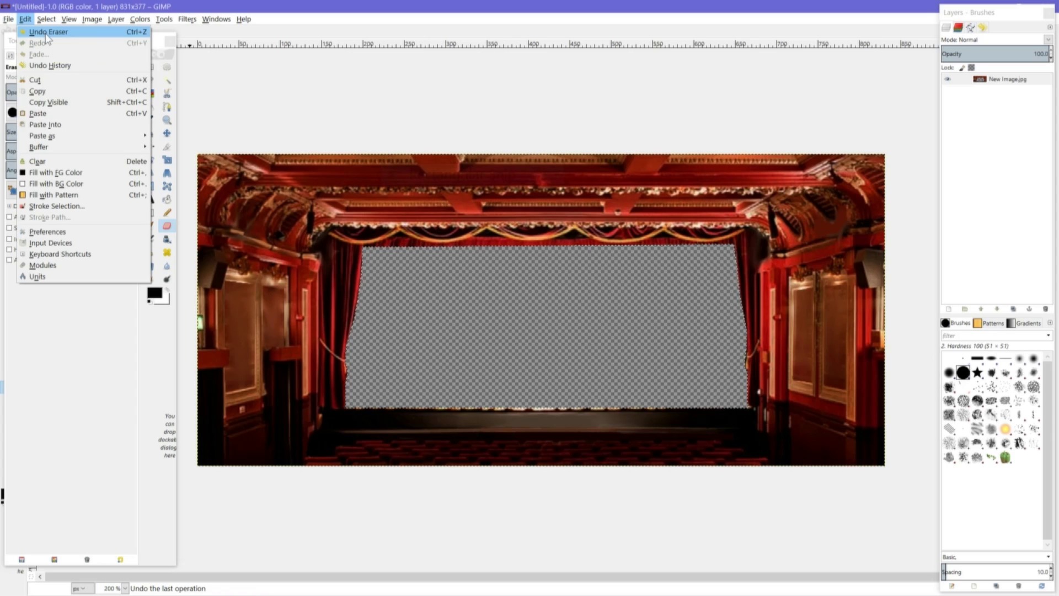
{"action": "left_click", "coordinate": [47, 32]}
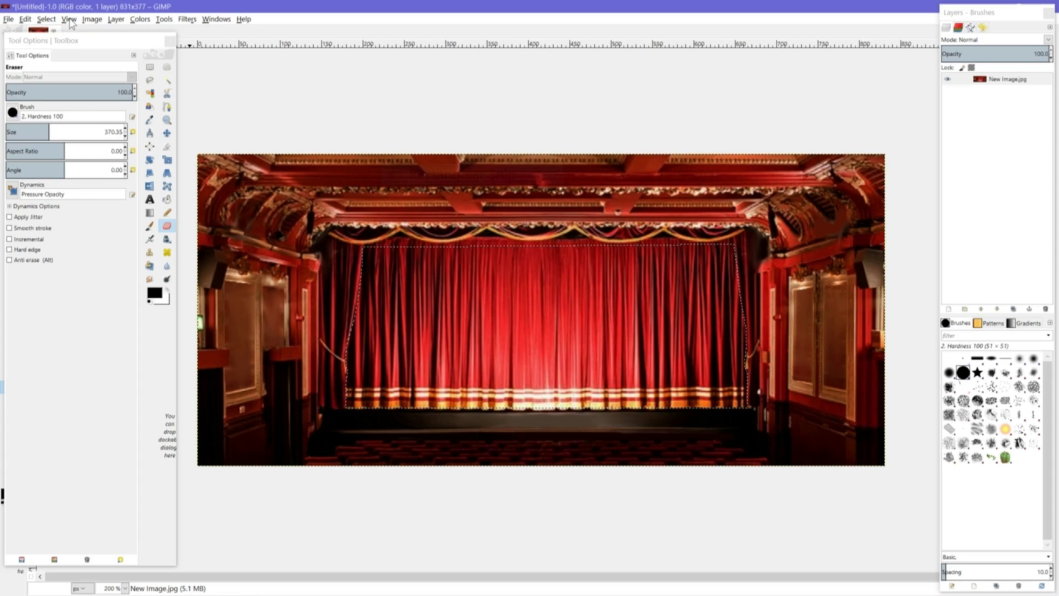
Step: Look through the View menu's display options and move over to the Select menu
{"action": "left_click", "coordinate": [69, 20]}
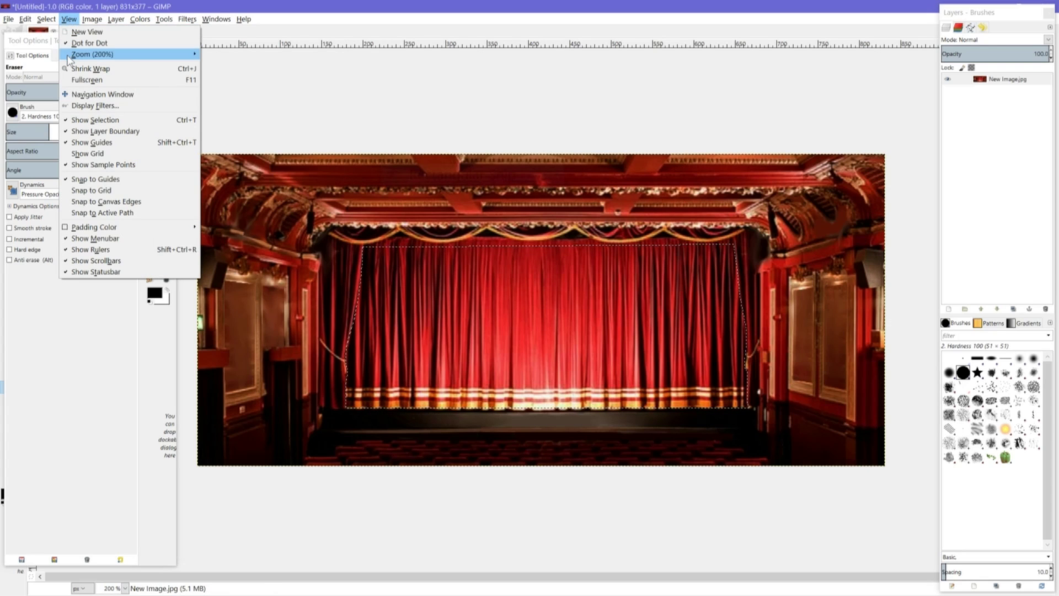
{"action": "mouse_move", "coordinate": [67, 57]}
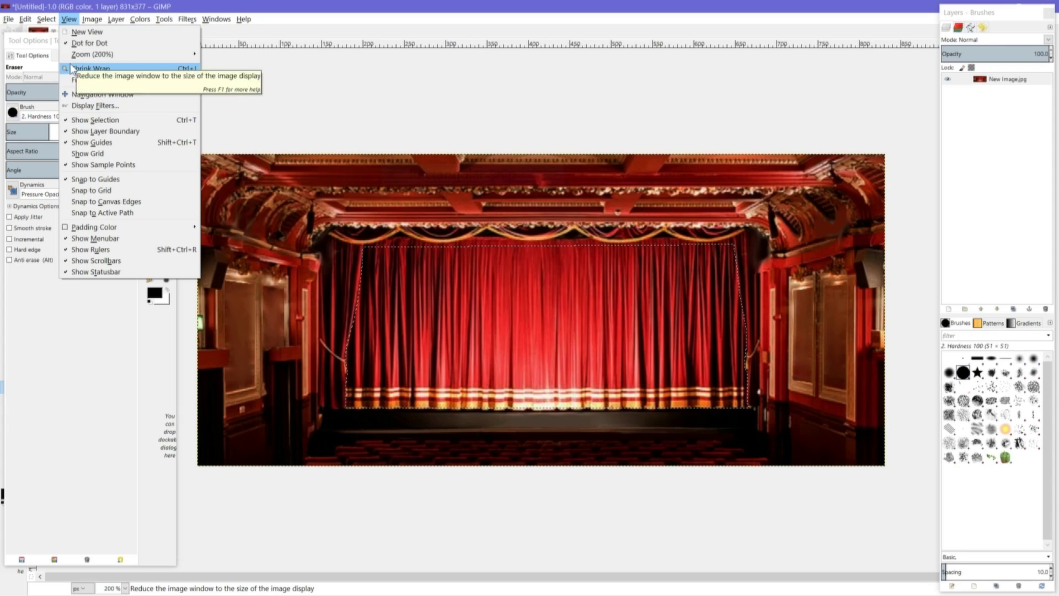
{"action": "mouse_move", "coordinate": [97, 23]}
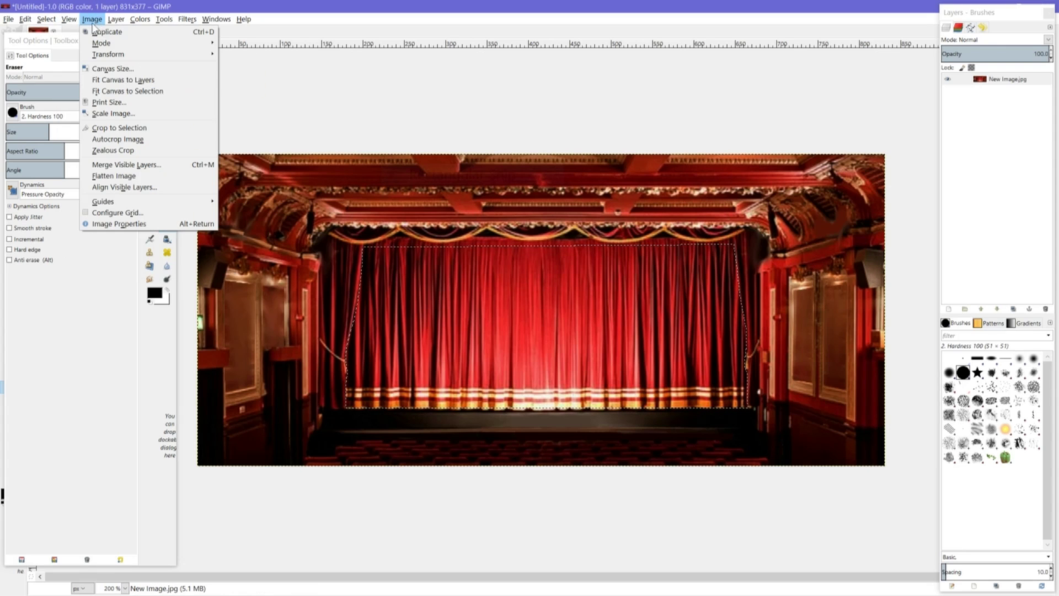
{"action": "mouse_move", "coordinate": [47, 20]}
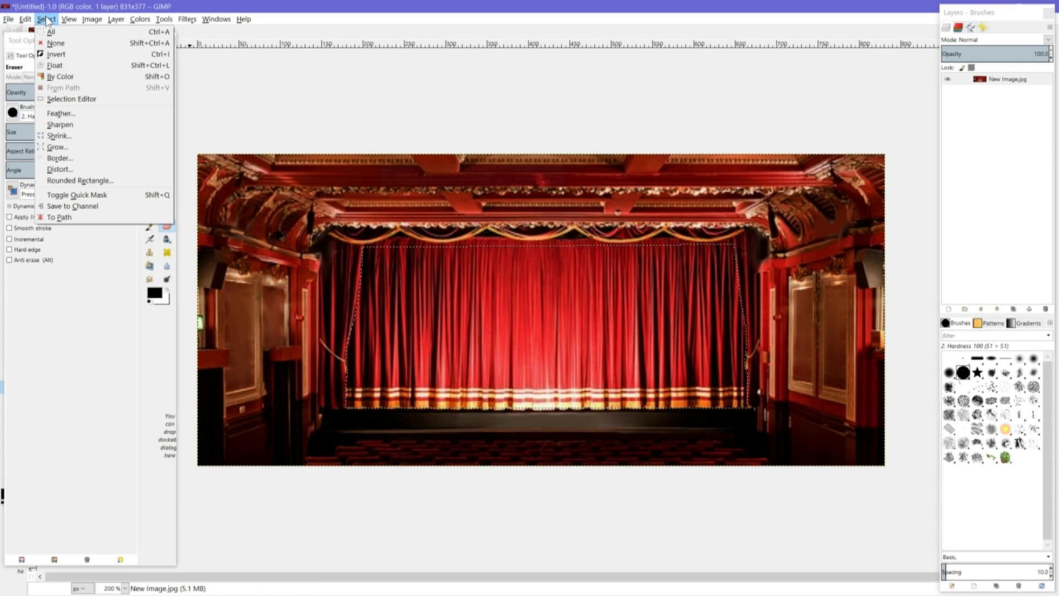
Step: Invert the selection and erase everything outside the curtain to transparency
{"action": "left_click", "coordinate": [59, 56]}
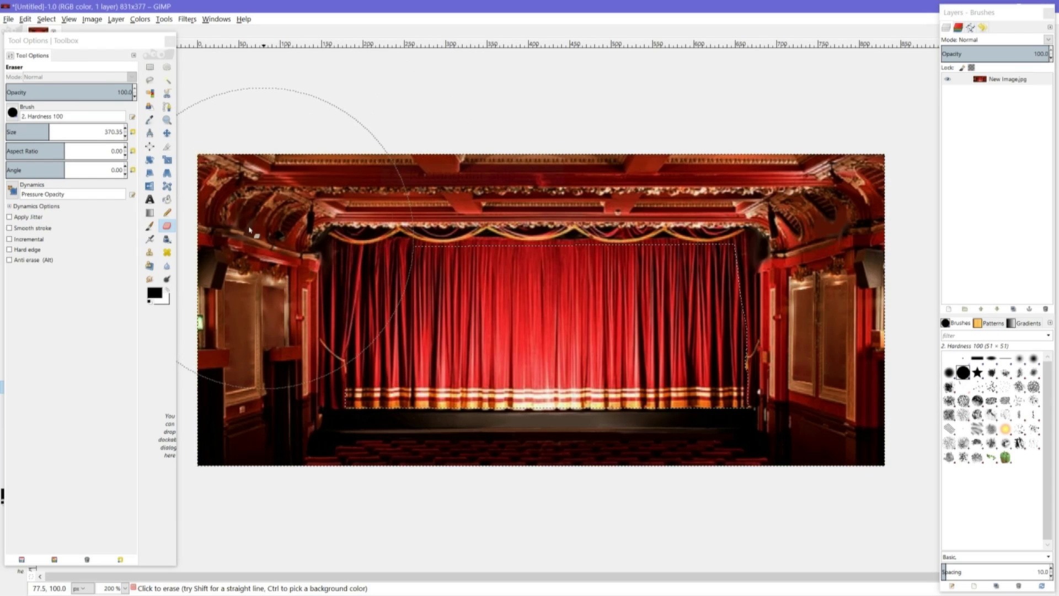
{"action": "mouse_move", "coordinate": [243, 225]}
{"action": "left_mouse_down"}
{"action": "mouse_move", "coordinate": [856, 224]}
{"action": "mouse_move", "coordinate": [847, 379]}
{"action": "mouse_move", "coordinate": [604, 358]}
{"action": "mouse_move", "coordinate": [263, 407]}
{"action": "left_mouse_up"}
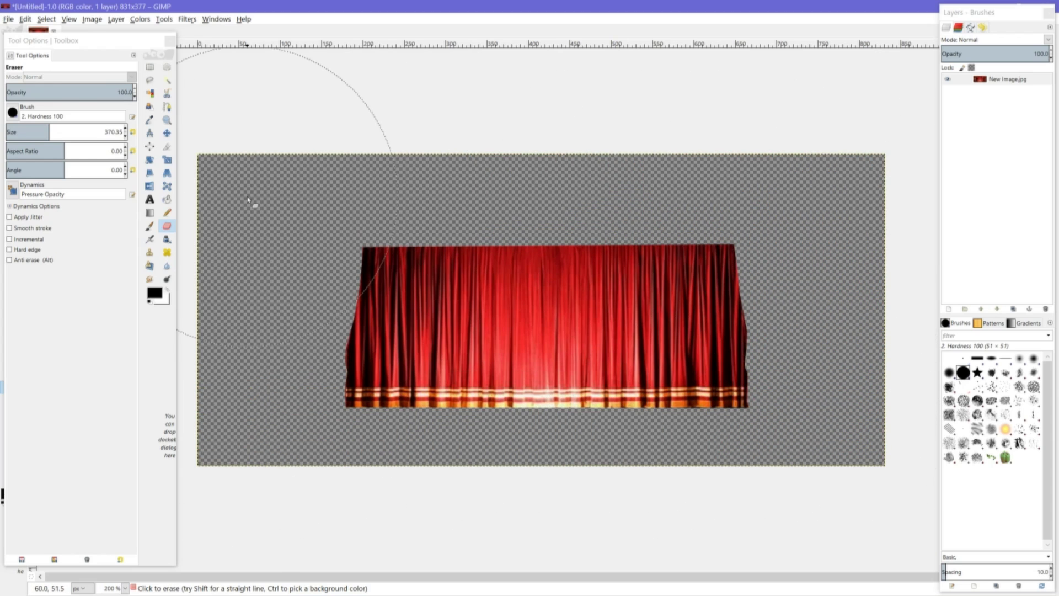
{"action": "left_click", "coordinate": [8, 19]}
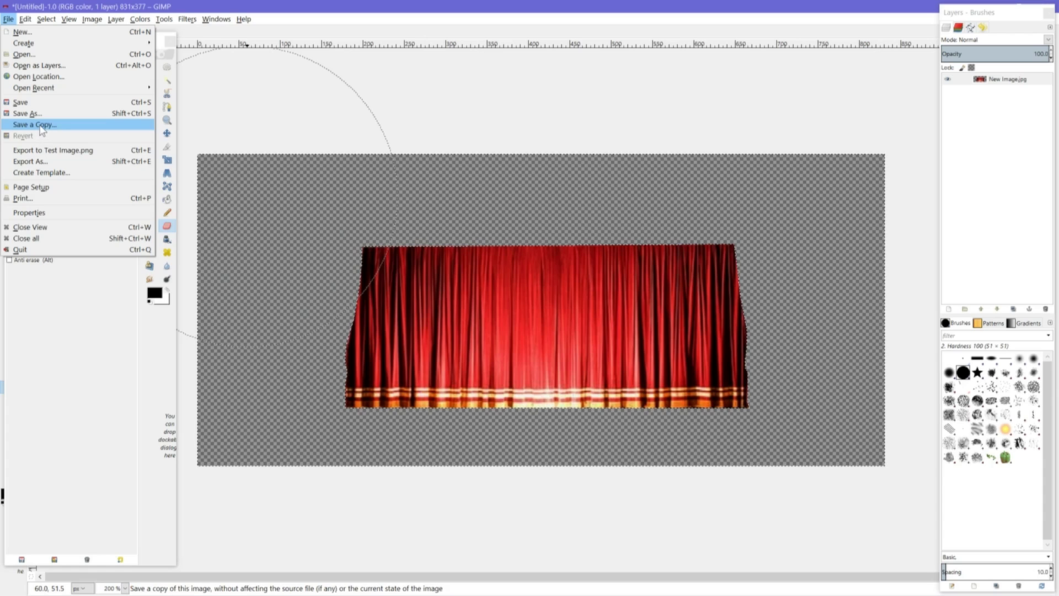
Step: Rename the export to Test 2Image.png and confirm both the export and PNG options
{"action": "left_click", "coordinate": [31, 161]}
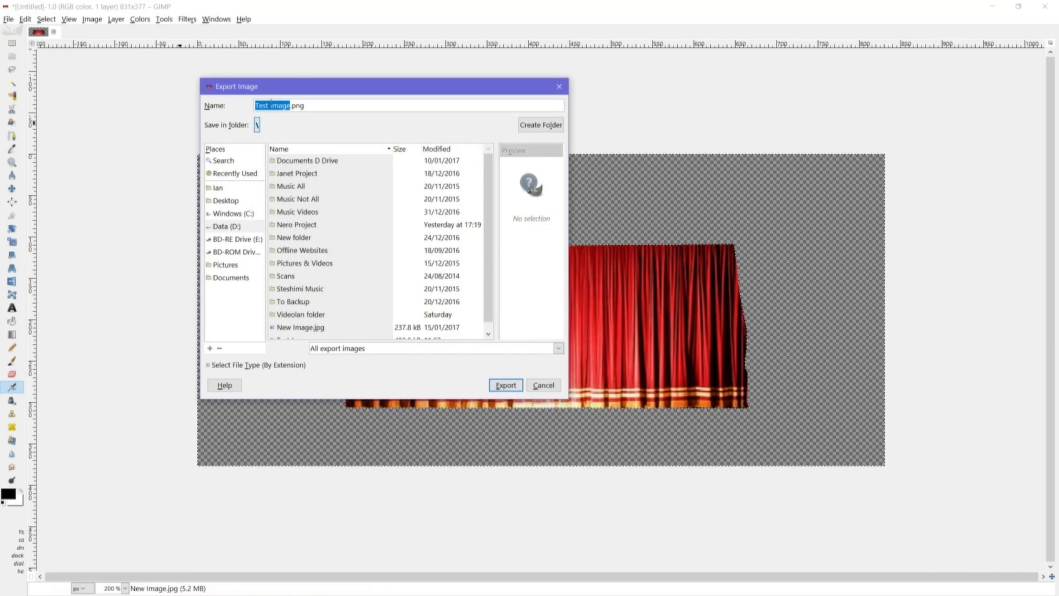
{"action": "left_click", "coordinate": [270, 105]}
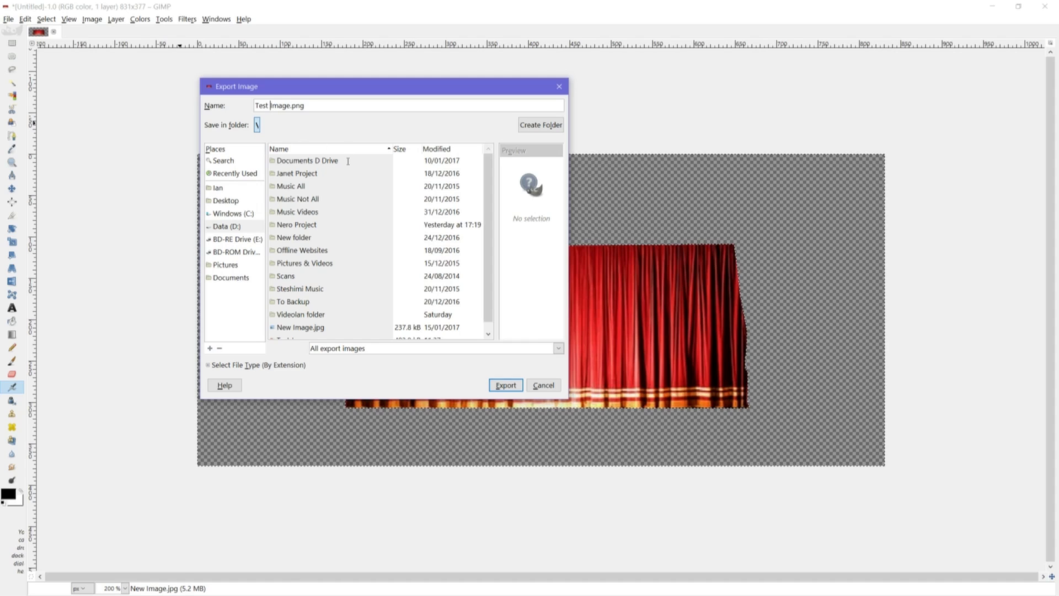
{"action": "type", "text": "2"}
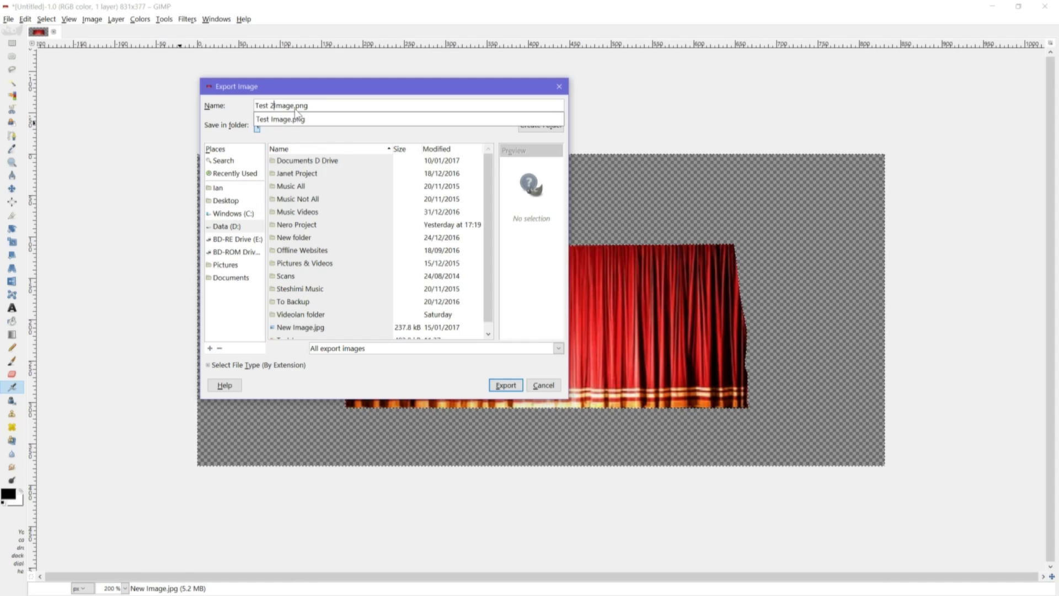
{"action": "left_click", "coordinate": [506, 385]}
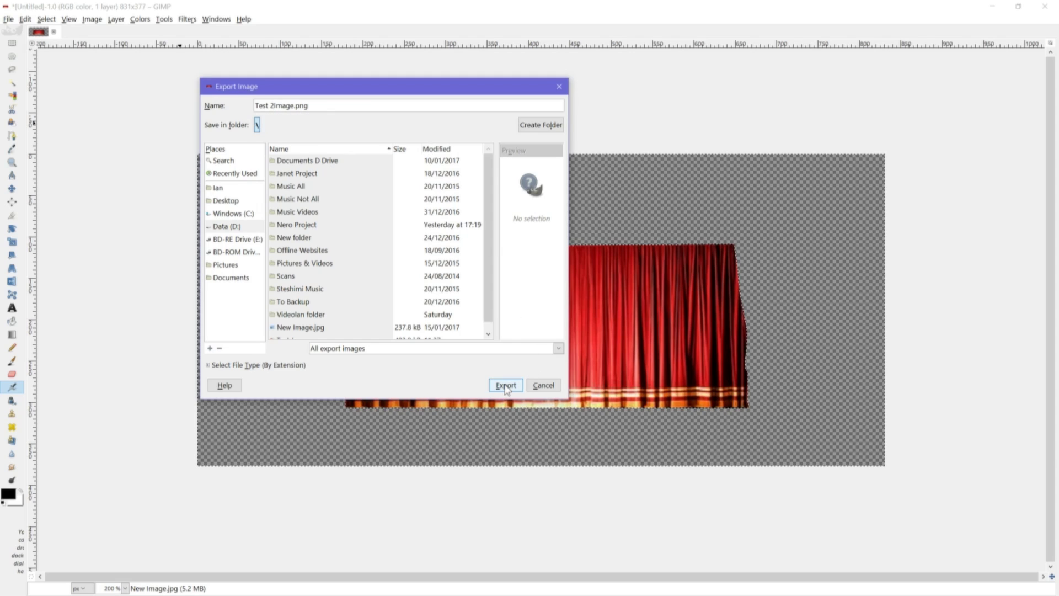
{"action": "left_click", "coordinate": [506, 386]}
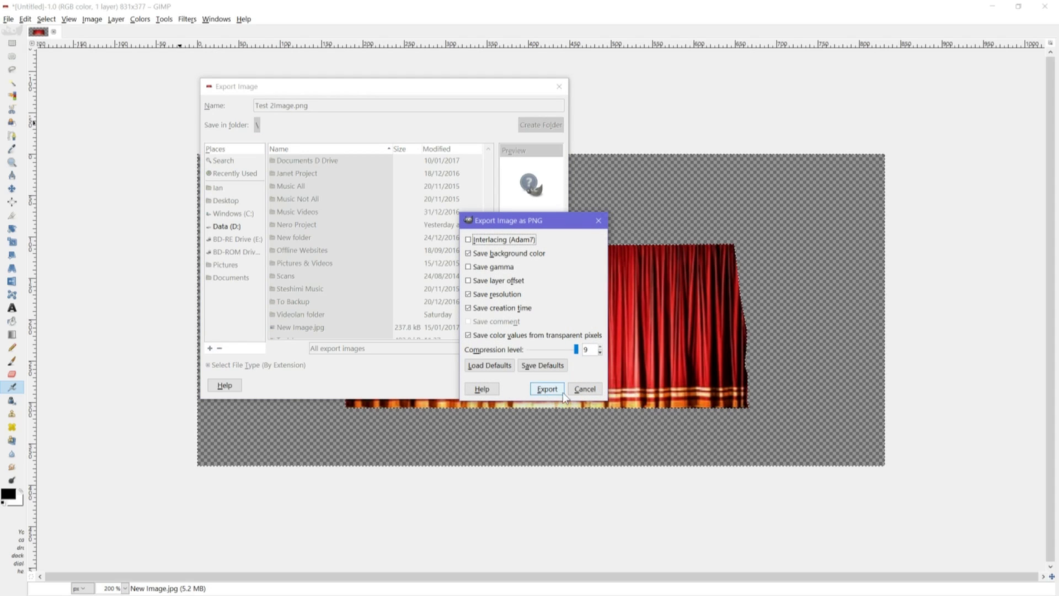
{"action": "left_click", "coordinate": [546, 390]}
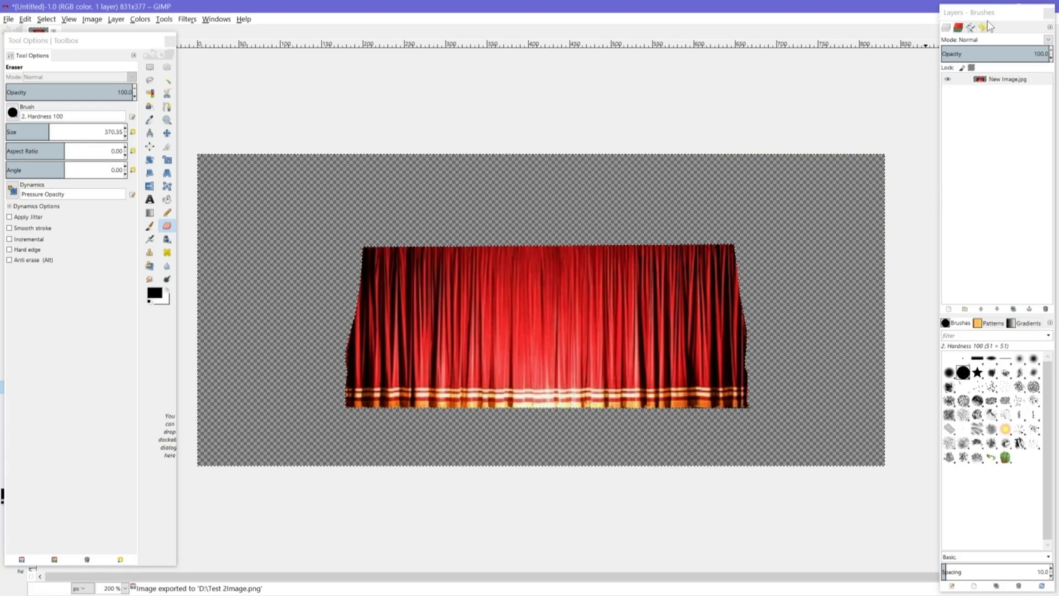
Step: Close the Layers–Brushes dock, then quit GIMP discarding the unsaved changes
{"action": "left_click_drag", "start_coordinate": [1001, 22], "coordinate": [1005, 47]}
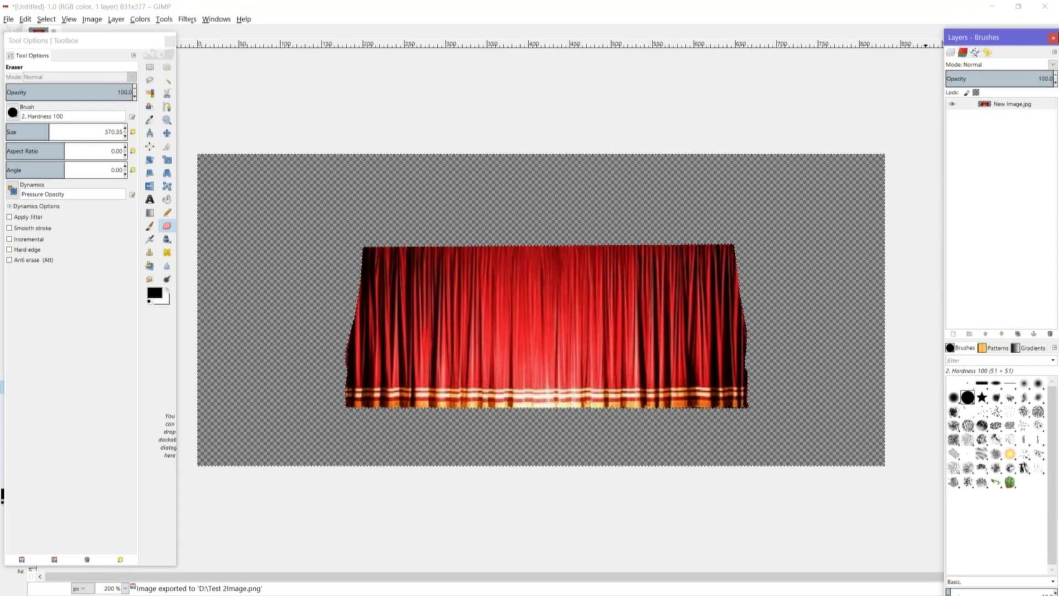
{"action": "left_click", "coordinate": [1054, 39]}
{"action": "left_click", "coordinate": [1046, 6]}
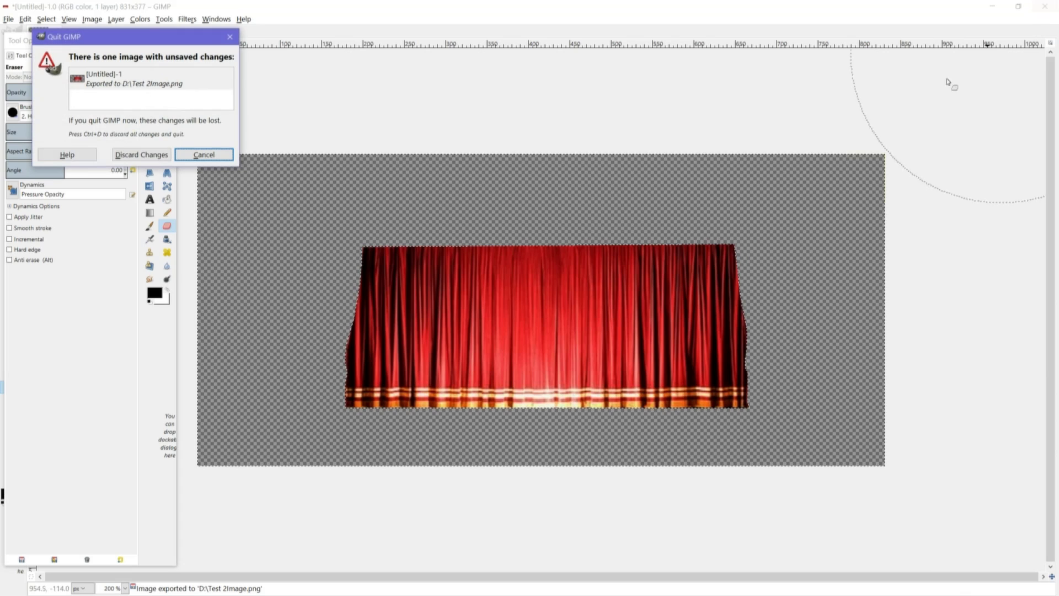
{"action": "left_click", "coordinate": [139, 157]}
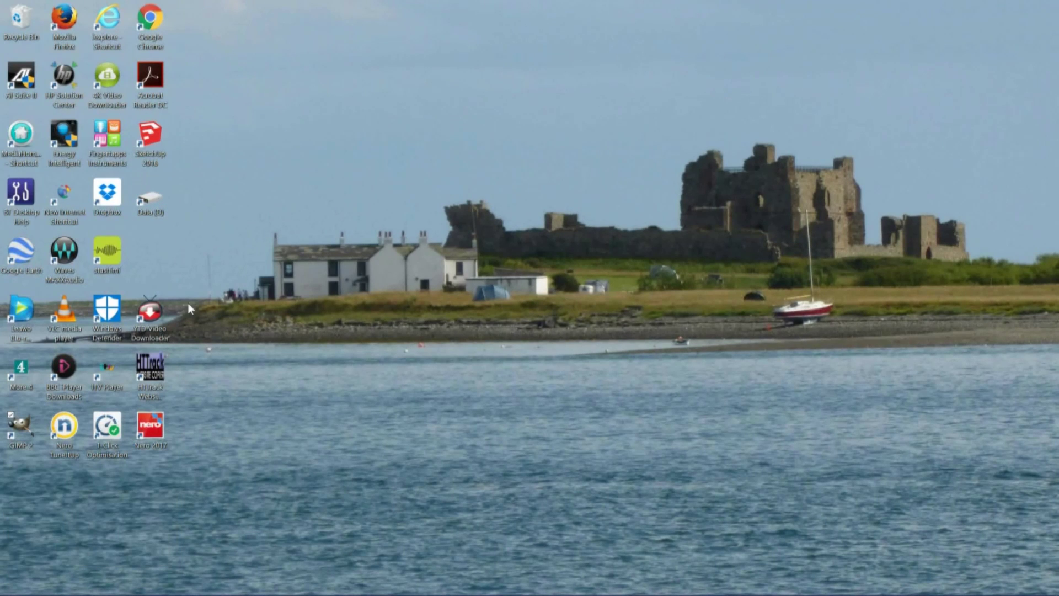
Step: Launch Nero 2017, open Nero Video and choose Make Advanced Movie
{"action": "double_click", "coordinate": [150, 428]}
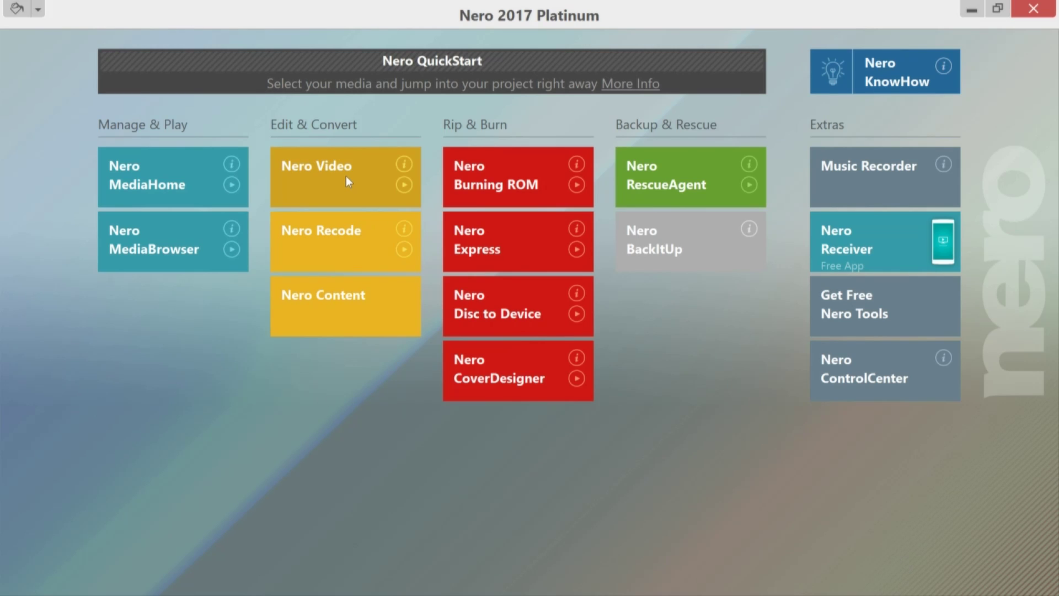
{"action": "left_click", "coordinate": [347, 181]}
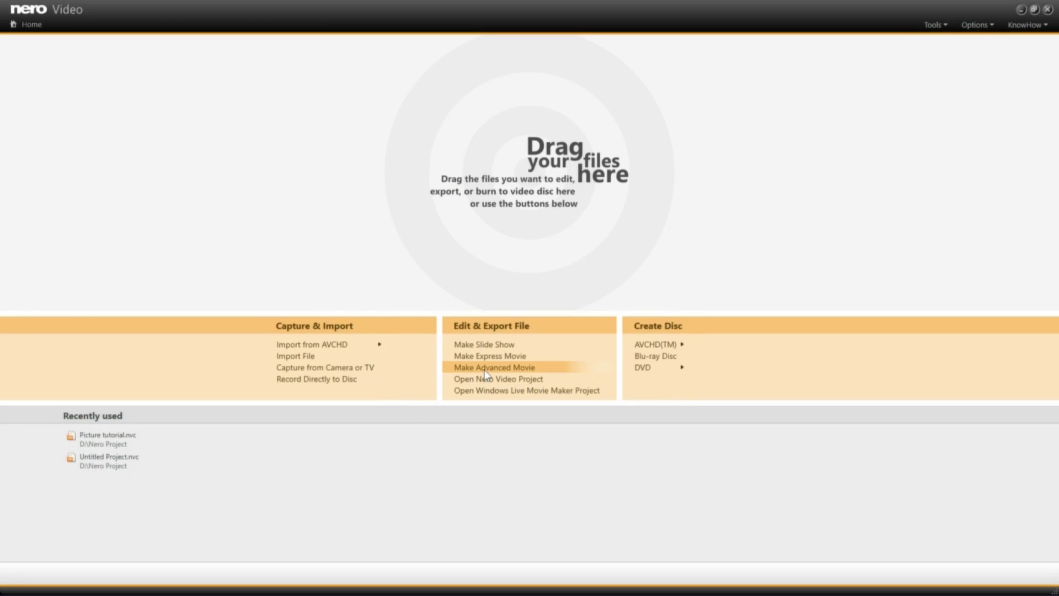
{"action": "left_click", "coordinate": [518, 366]}
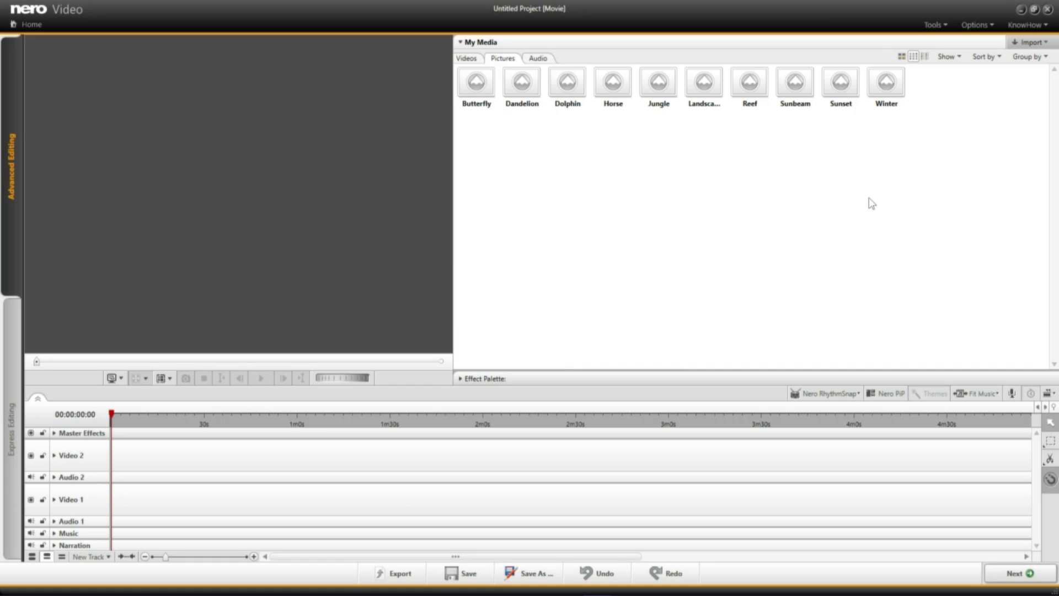
Step: Select Test 2Image.png and Test Image.png from the Data (D:) drive for import
{"action": "left_click", "coordinate": [1045, 43]}
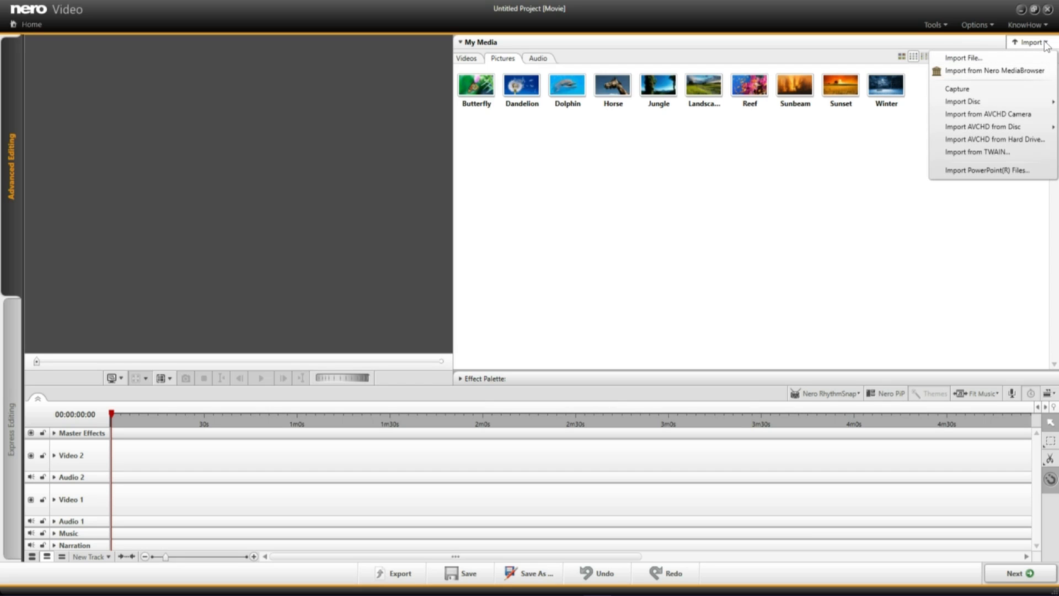
{"action": "left_click", "coordinate": [961, 59]}
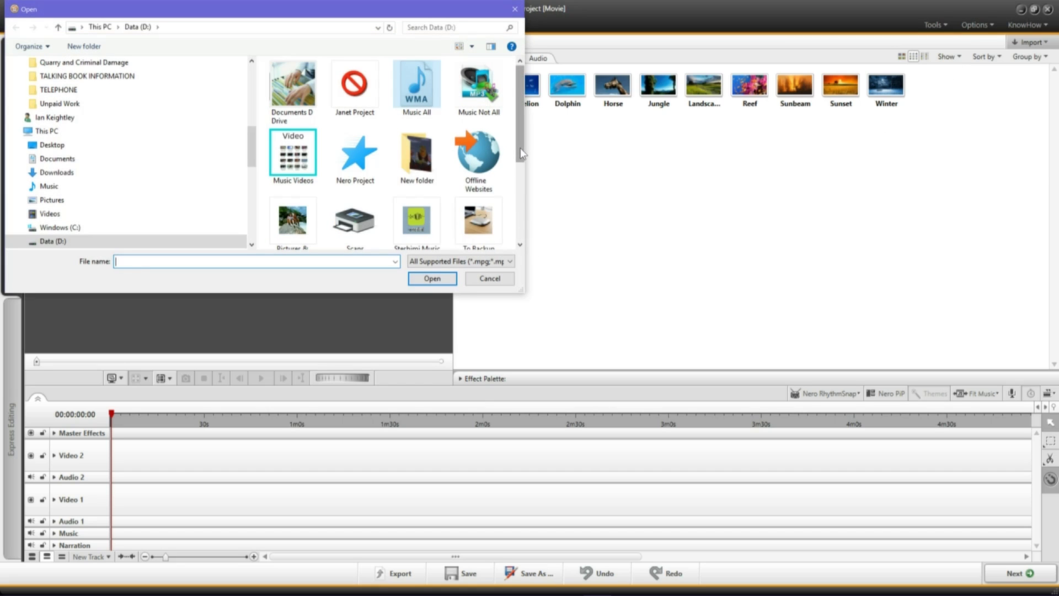
{"action": "left_click_drag", "start_coordinate": [521, 148], "coordinate": [522, 242]}
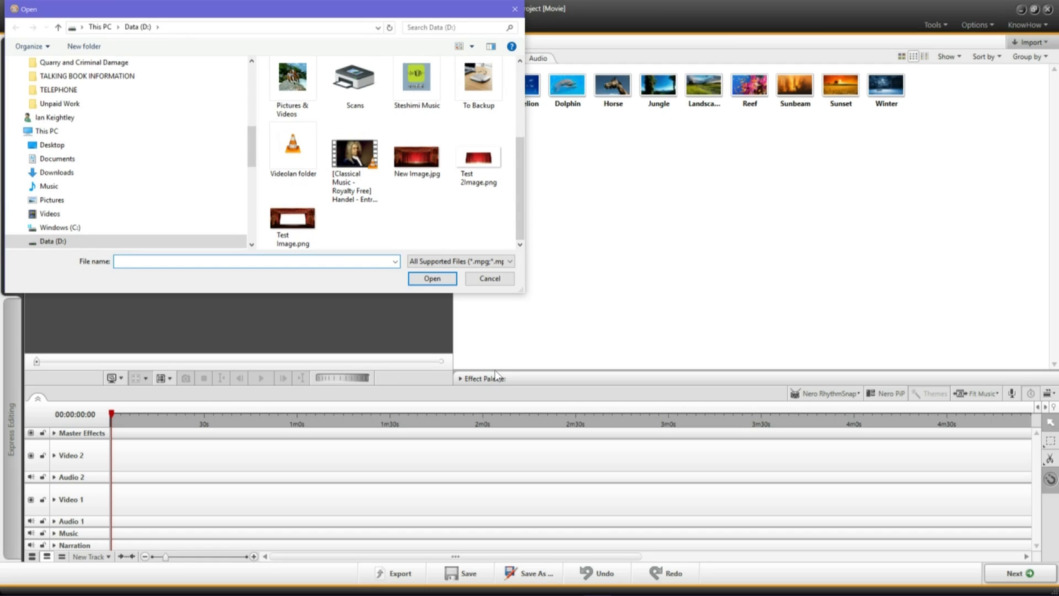
{"action": "left_click", "coordinate": [472, 171]}
{"action": "left_click", "coordinate": [290, 222], "text": "ctrl"}
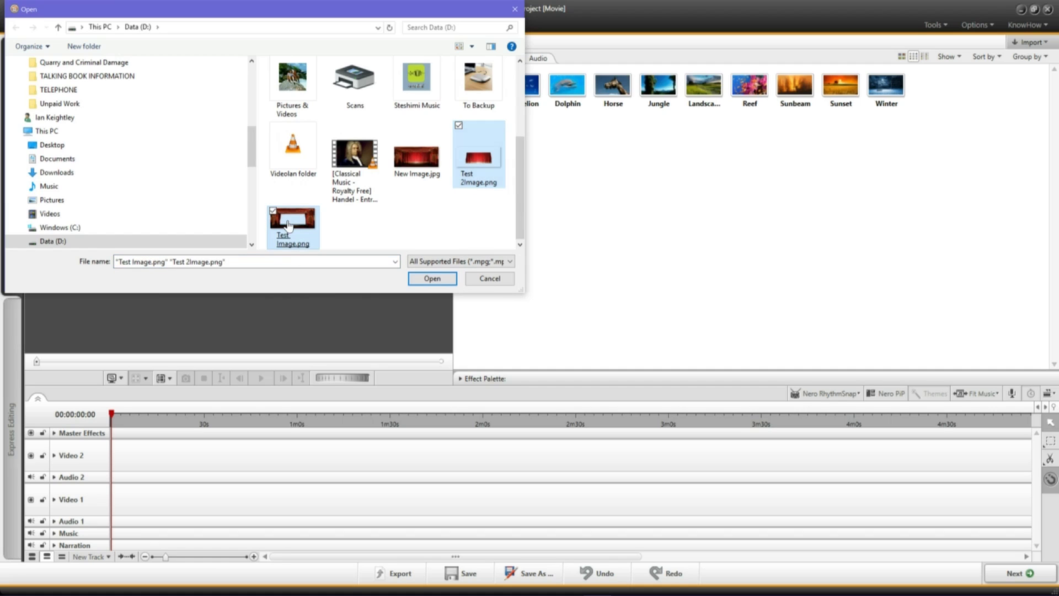
Step: Import both PNGs and place the stage on Video 2 and the curtain on Video 1, both starting at 0
{"action": "left_click", "coordinate": [432, 279]}
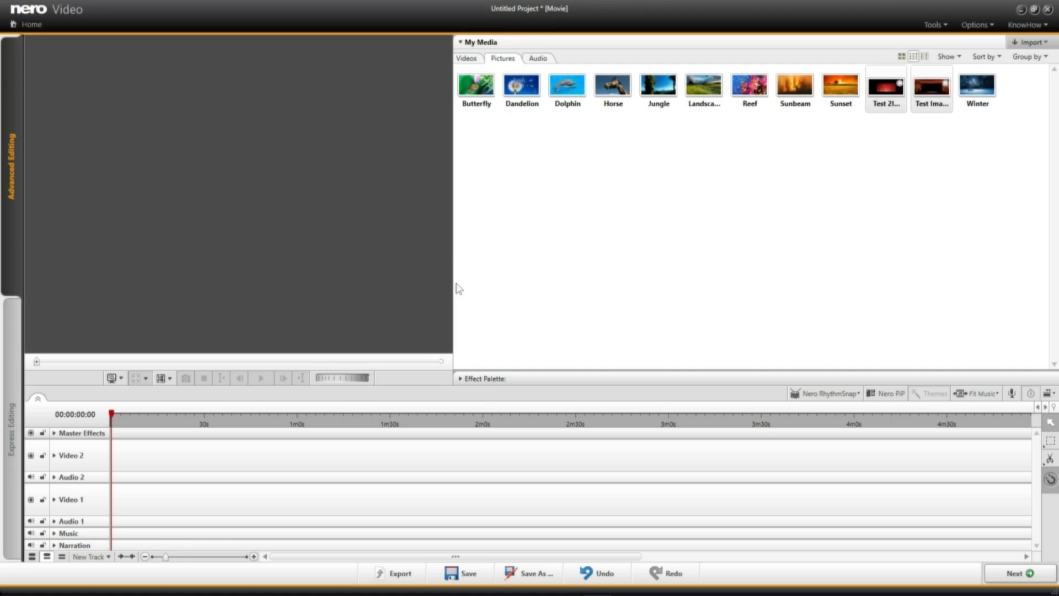
{"action": "left_click_drag", "start_coordinate": [896, 93], "coordinate": [154, 456]}
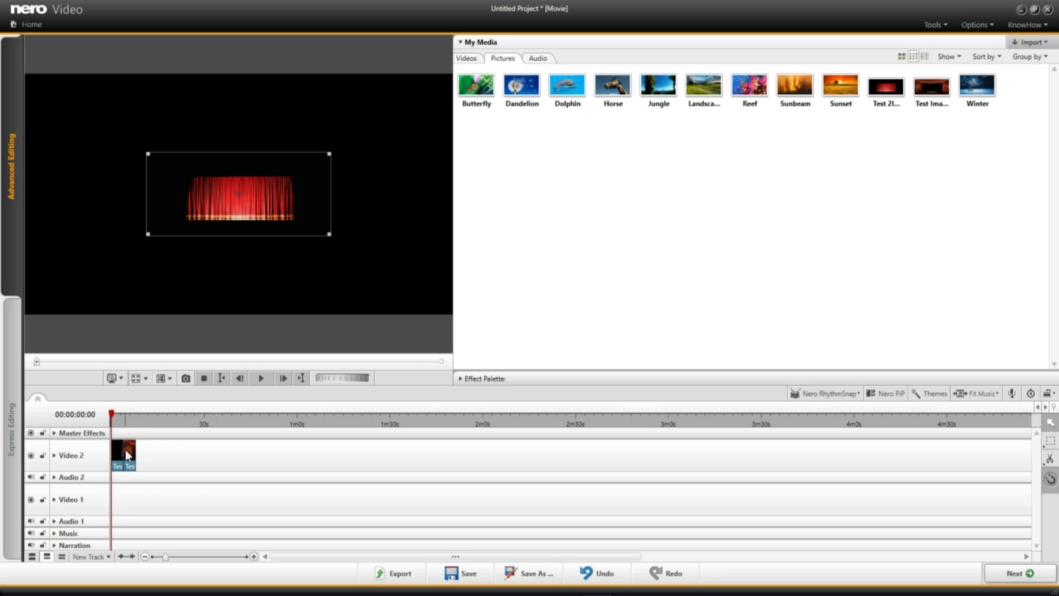
{"action": "left_click_drag", "start_coordinate": [125, 450], "coordinate": [85, 472]}
{"action": "left_click_drag", "start_coordinate": [120, 459], "coordinate": [122, 511]}
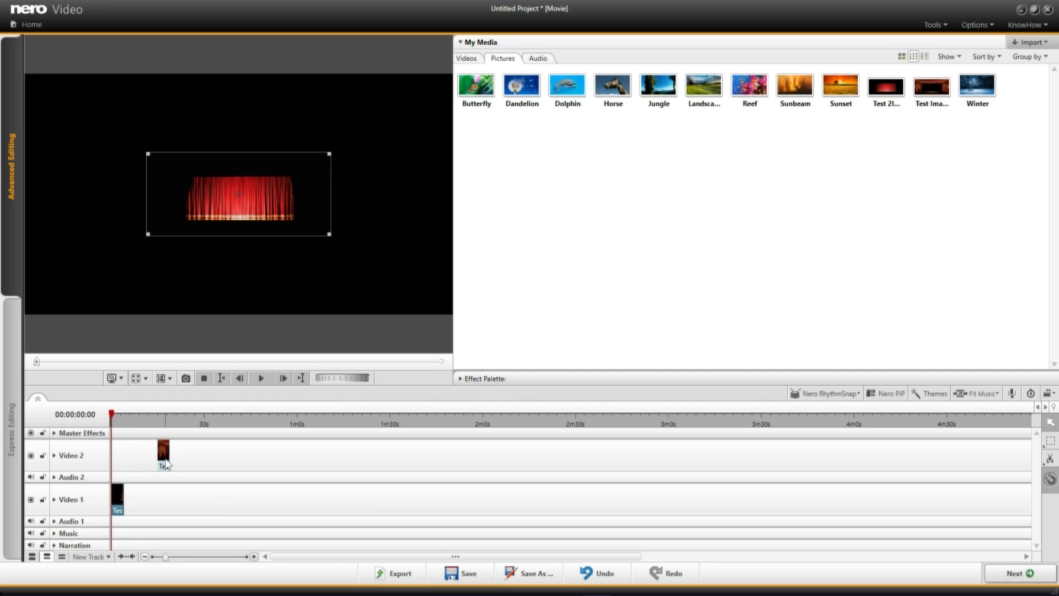
{"action": "left_click_drag", "start_coordinate": [165, 464], "coordinate": [117, 465]}
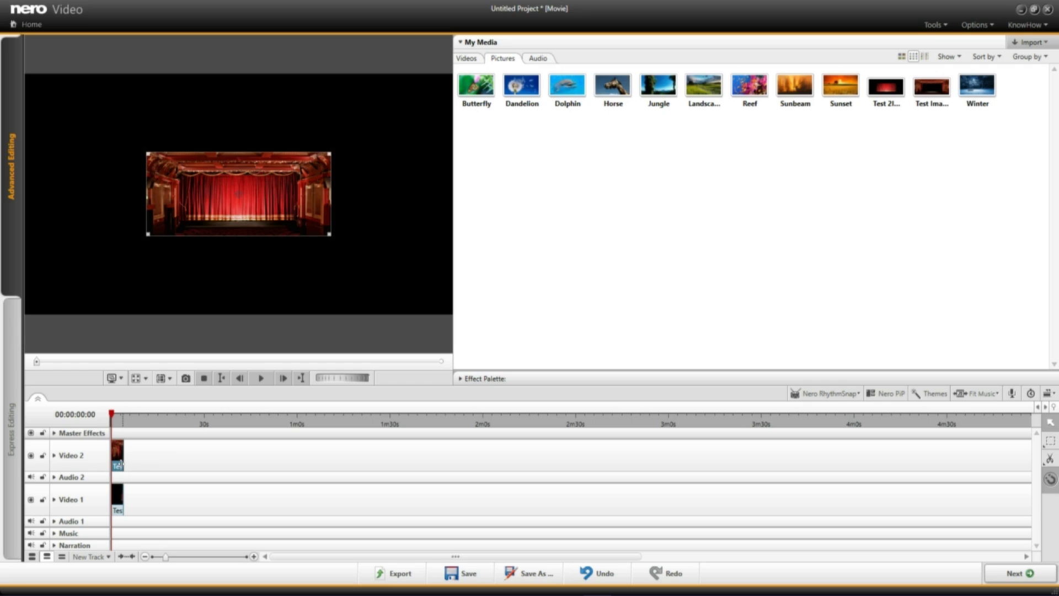
Step: Stretch the Video 2 stage clip longer and extend the Video 1 curtain clip to match
{"action": "left_click_drag", "start_coordinate": [122, 459], "coordinate": [164, 466]}
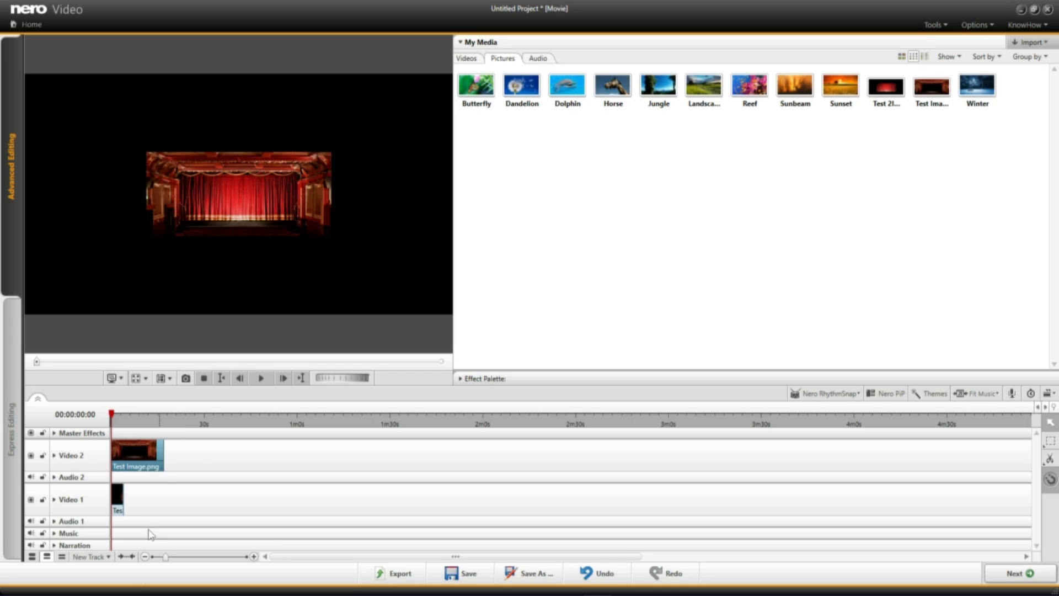
{"action": "left_click", "coordinate": [121, 501]}
{"action": "left_click_drag", "start_coordinate": [122, 501], "coordinate": [164, 481]}
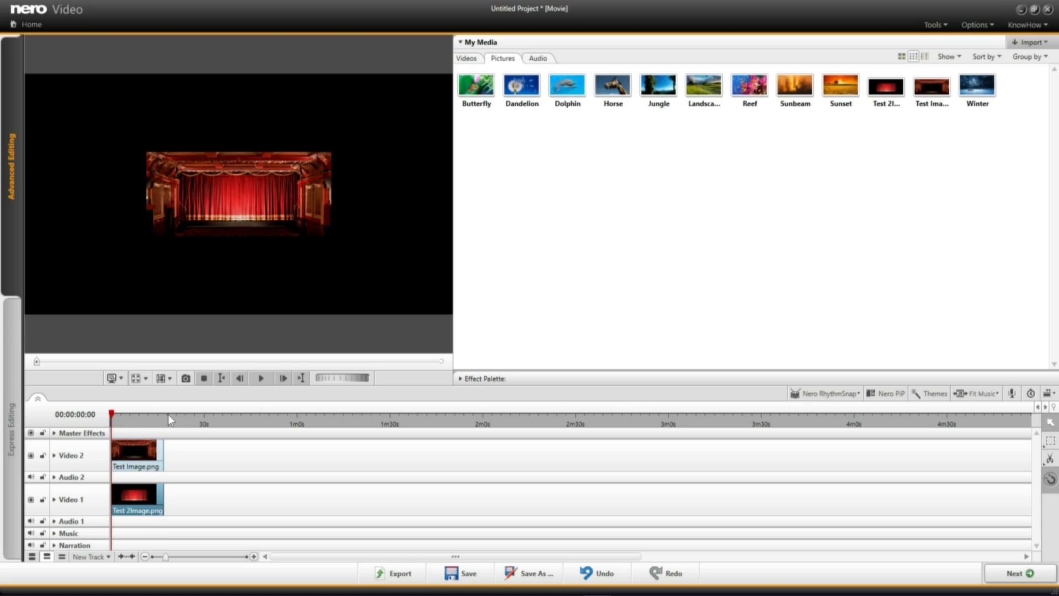
{"action": "left_click", "coordinate": [240, 196]}
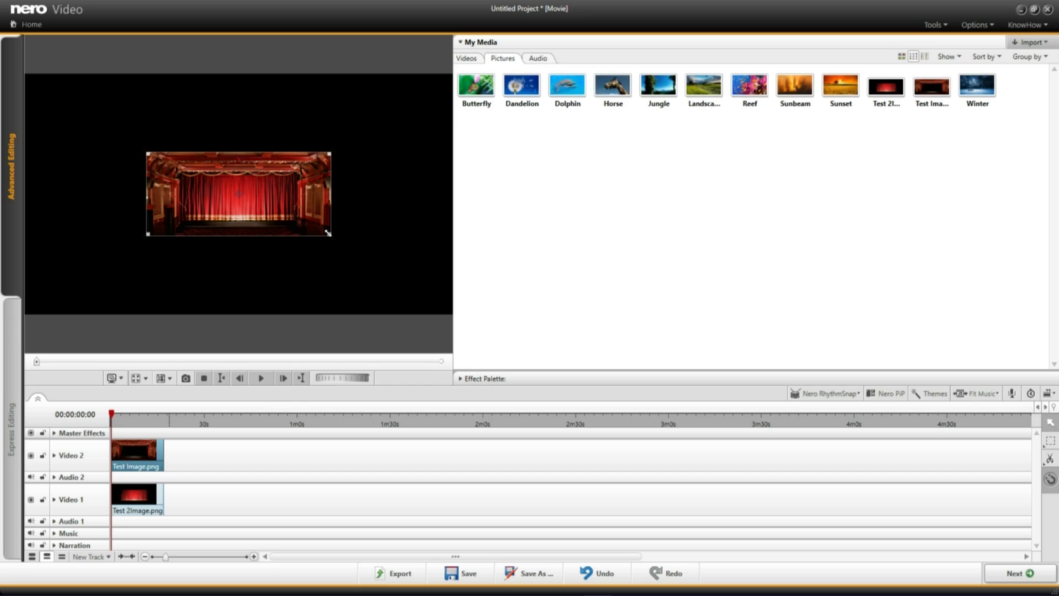
Step: Scale the stage image to fill the preview frame and enlarge the curtain over the stage opening
{"action": "left_click_drag", "start_coordinate": [328, 234], "coordinate": [359, 312]}
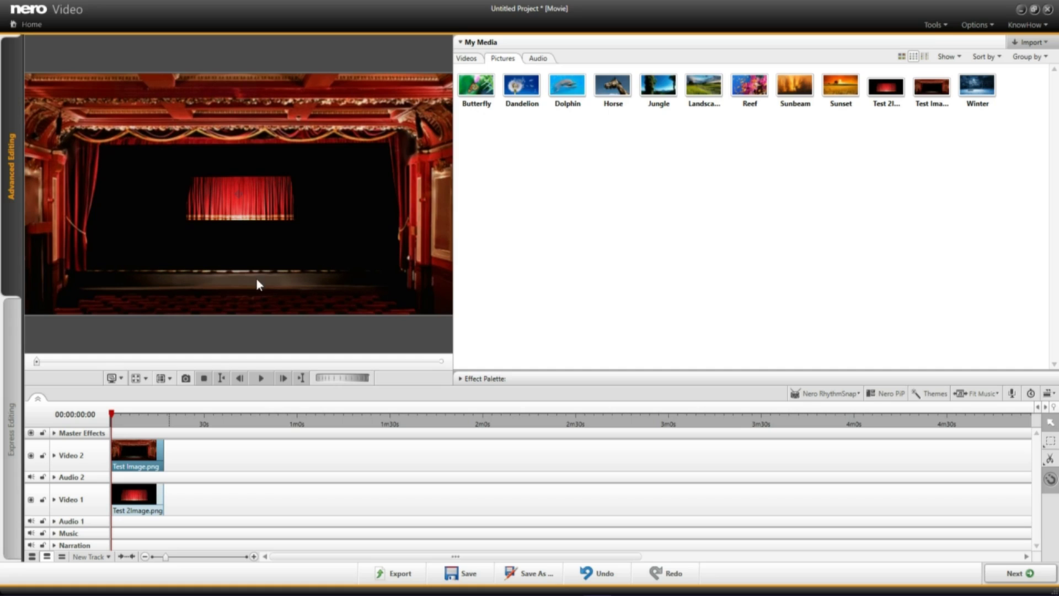
{"action": "left_click", "coordinate": [130, 508]}
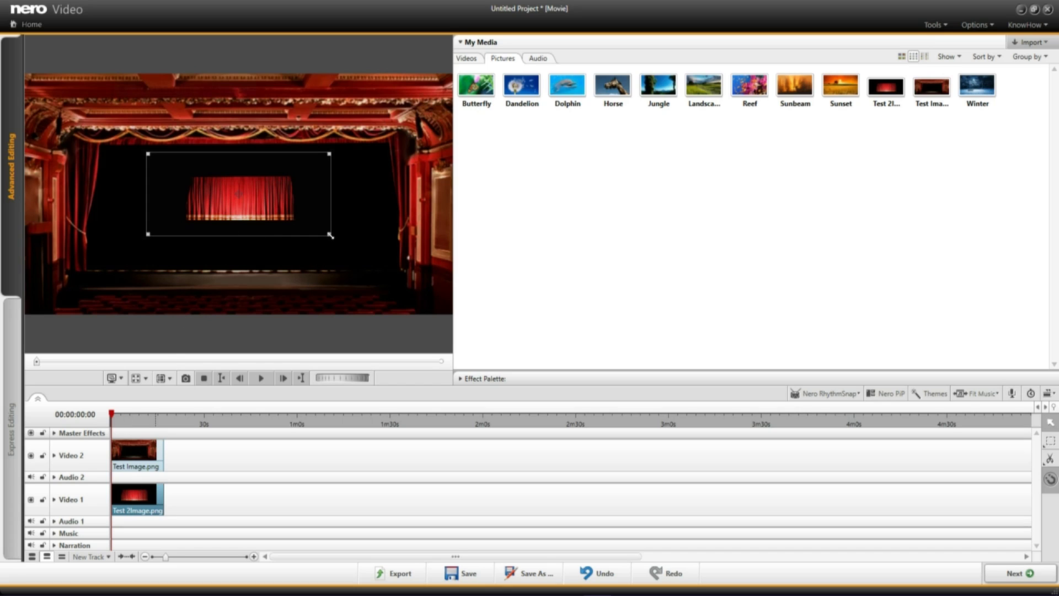
{"action": "left_click_drag", "start_coordinate": [331, 236], "coordinate": [364, 314]}
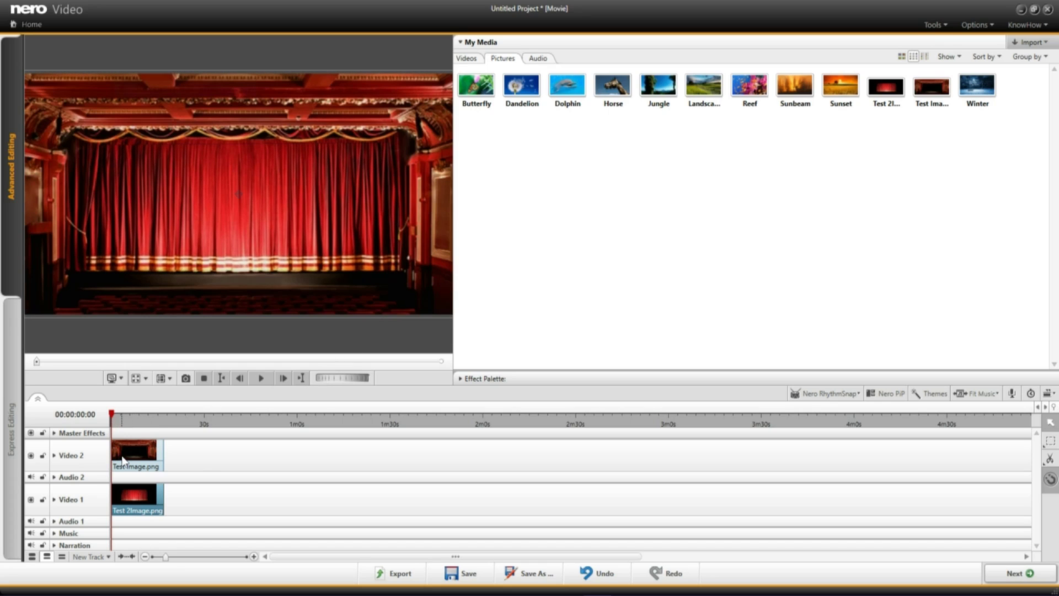
Step: Pause the preview near four seconds and tick Use keyframes for the curtain clip's Position
{"action": "left_click", "coordinate": [262, 379]}
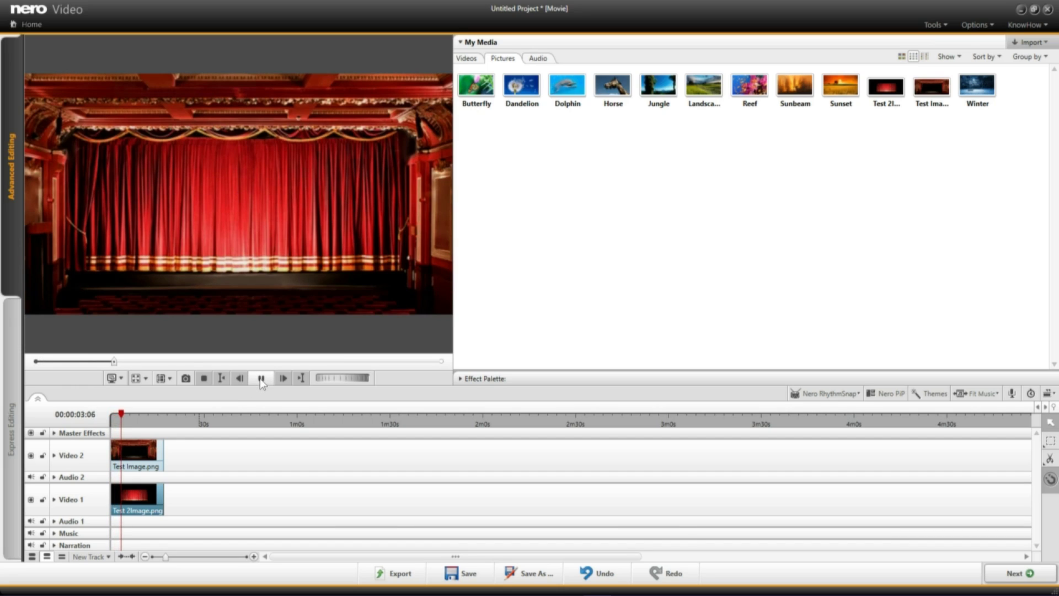
{"action": "left_click", "coordinate": [261, 379]}
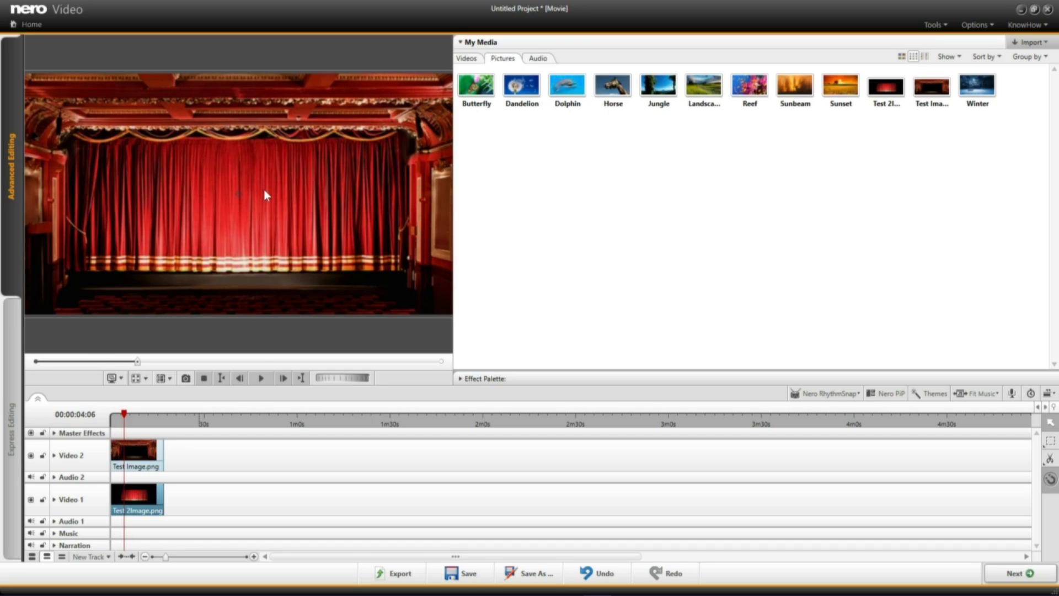
{"action": "double_click", "coordinate": [142, 492]}
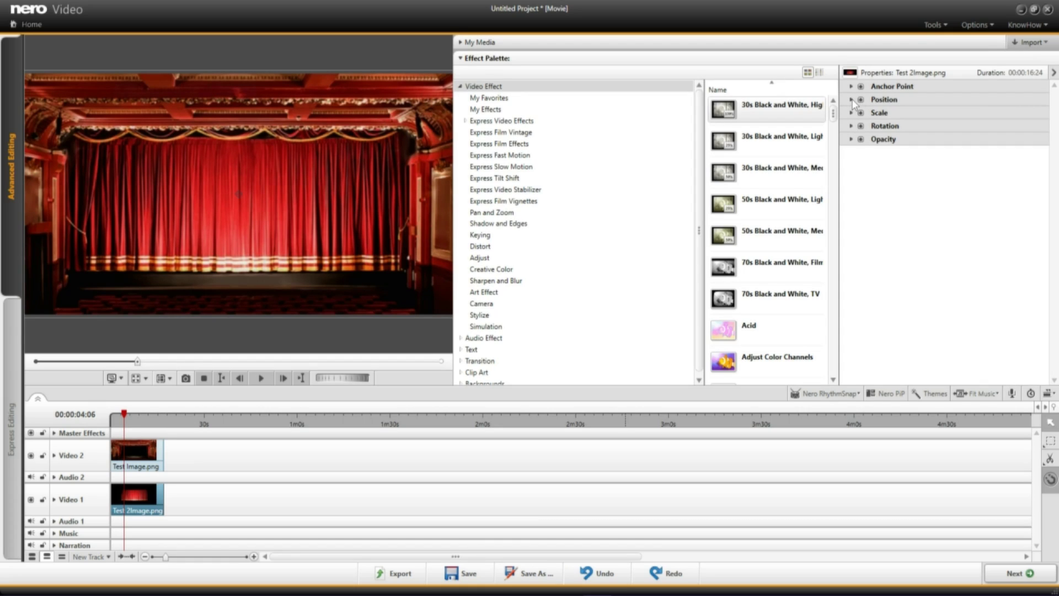
{"action": "left_click", "coordinate": [853, 101]}
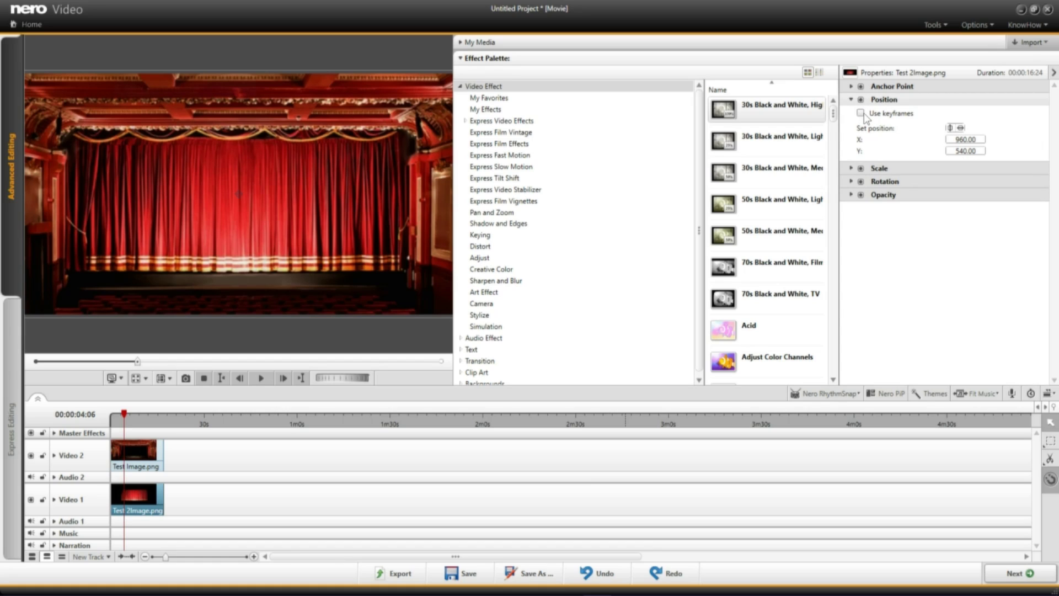
{"action": "left_click", "coordinate": [860, 113]}
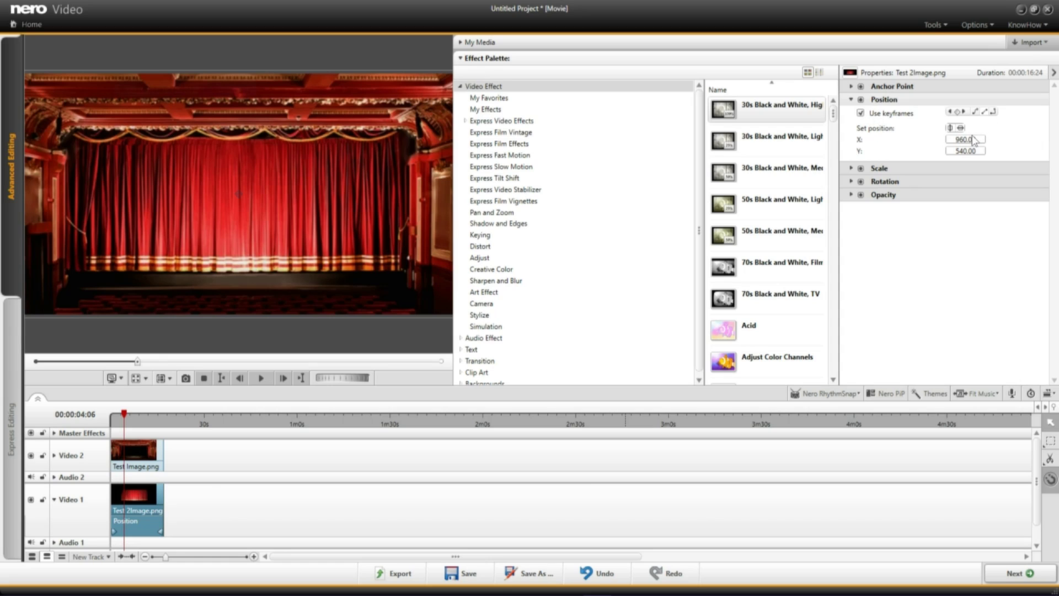
{"action": "left_click", "coordinate": [977, 113]}
Step: Keyframe the curtain raised to Y -105.14 at the clip's end, starting at Y 540, and rewind to 0
{"action": "left_click_drag", "start_coordinate": [263, 262], "coordinate": [260, 114]}
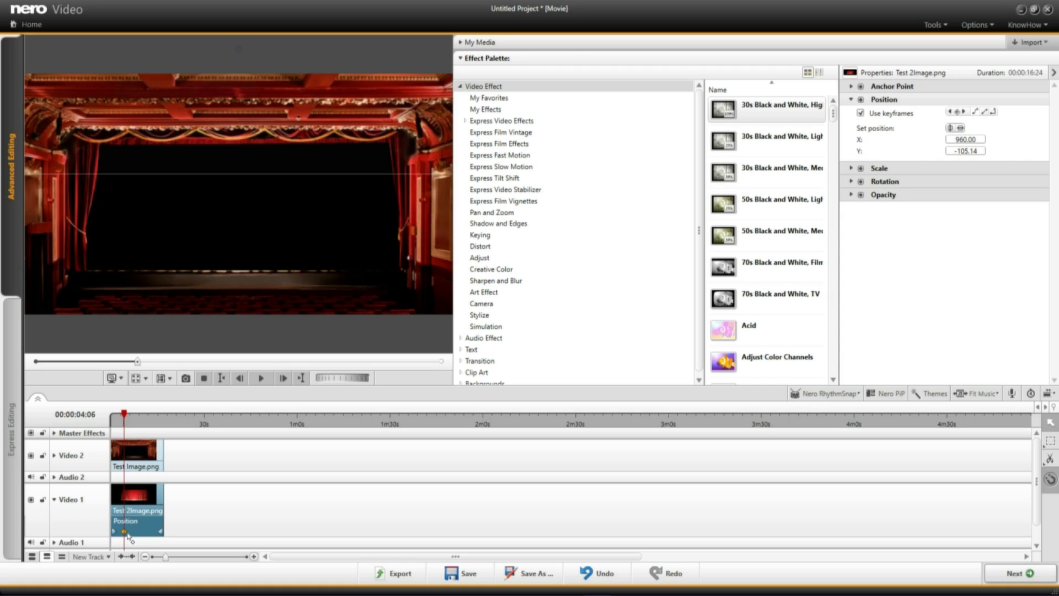
{"action": "left_click_drag", "start_coordinate": [128, 537], "coordinate": [168, 542]}
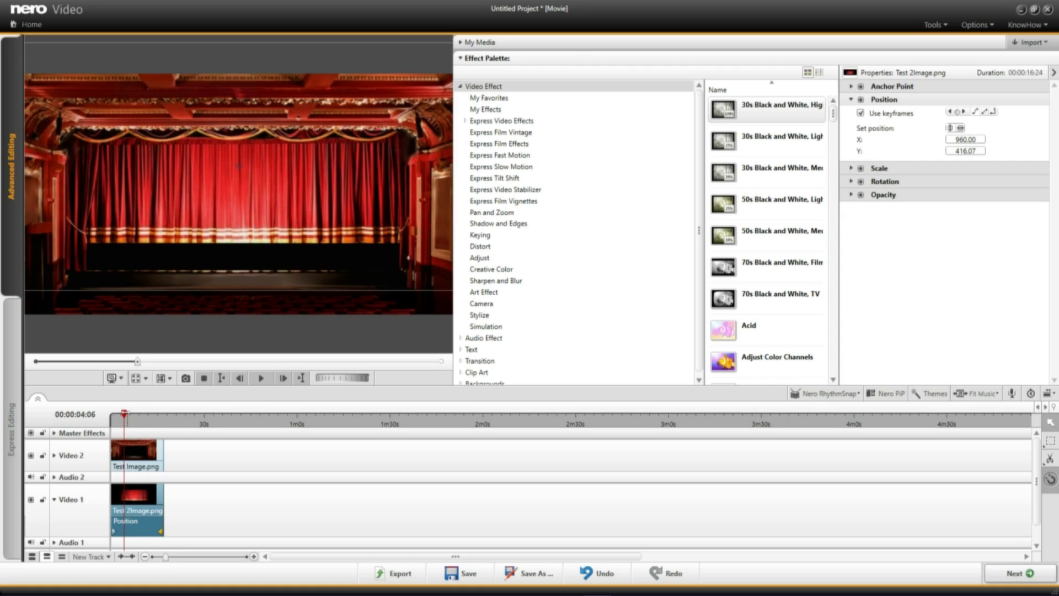
{"action": "left_click_drag", "start_coordinate": [124, 413], "coordinate": [112, 415]}
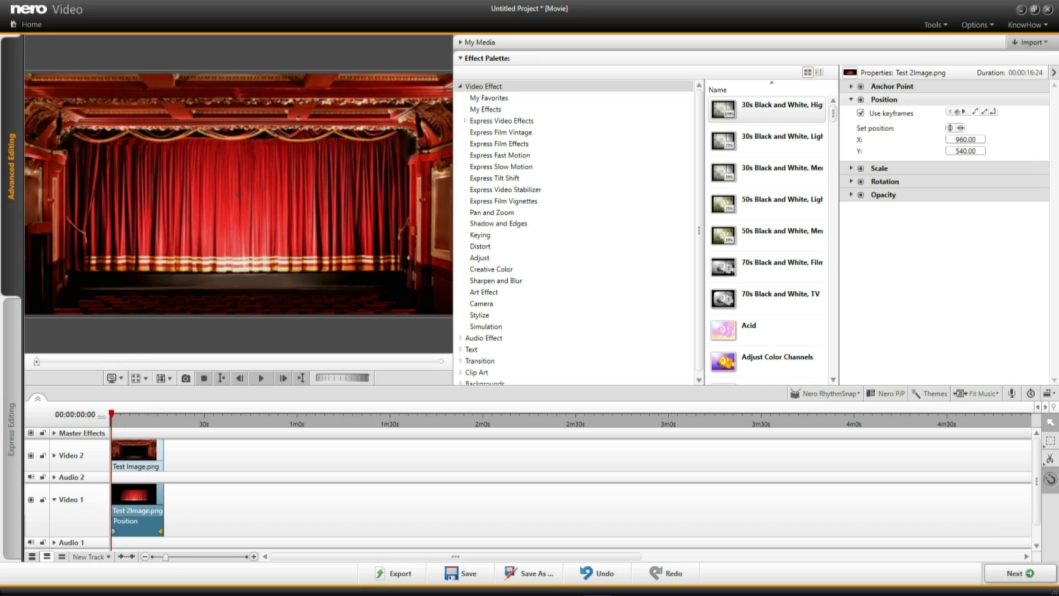
Step: Play the preview to watch the curtain rise off the stage
{"action": "left_click", "coordinate": [261, 379]}
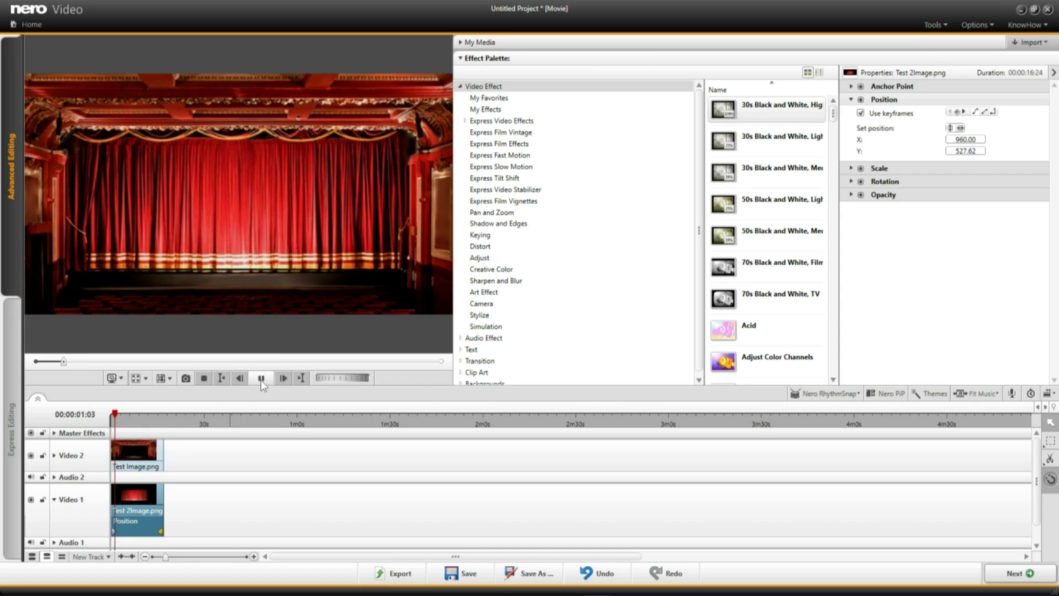